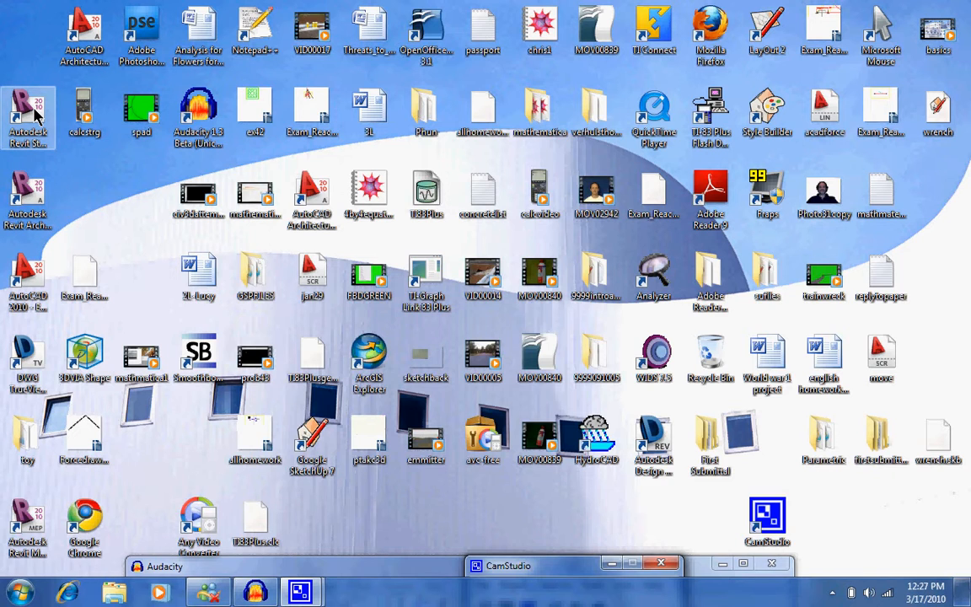
Launch Autodesk Revit Structure 2010, dismiss the New Features Workshop prompt, and create a new project.
{"action": "left_click", "coordinate": [36, 115]}
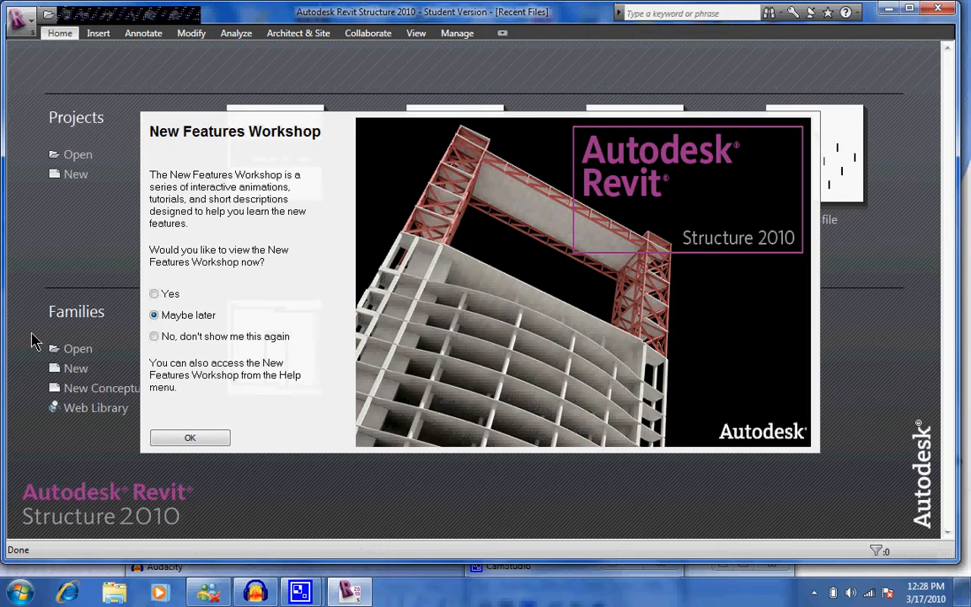
{"action": "left_click", "coordinate": [185, 438]}
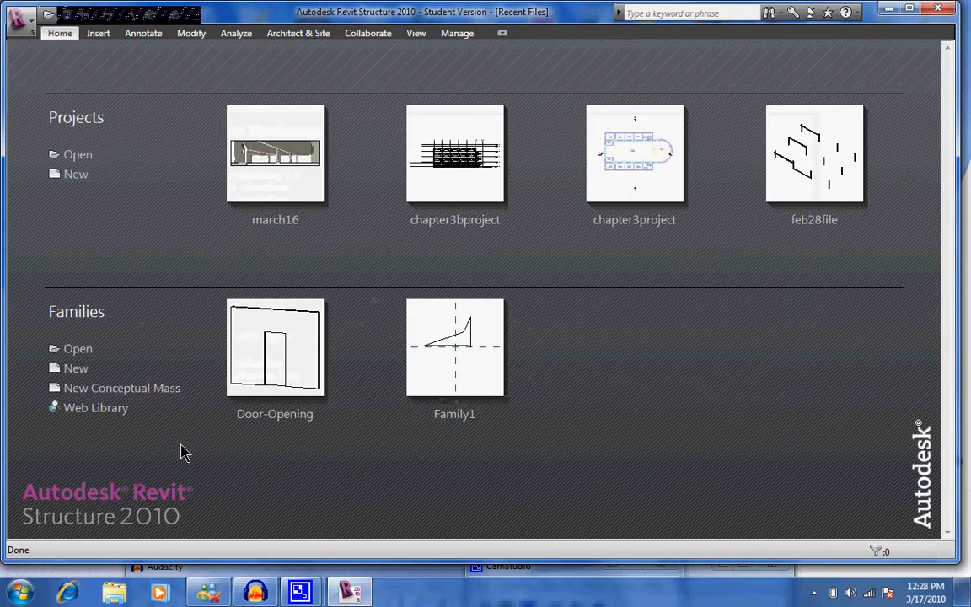
{"action": "left_click", "coordinate": [71, 175]}
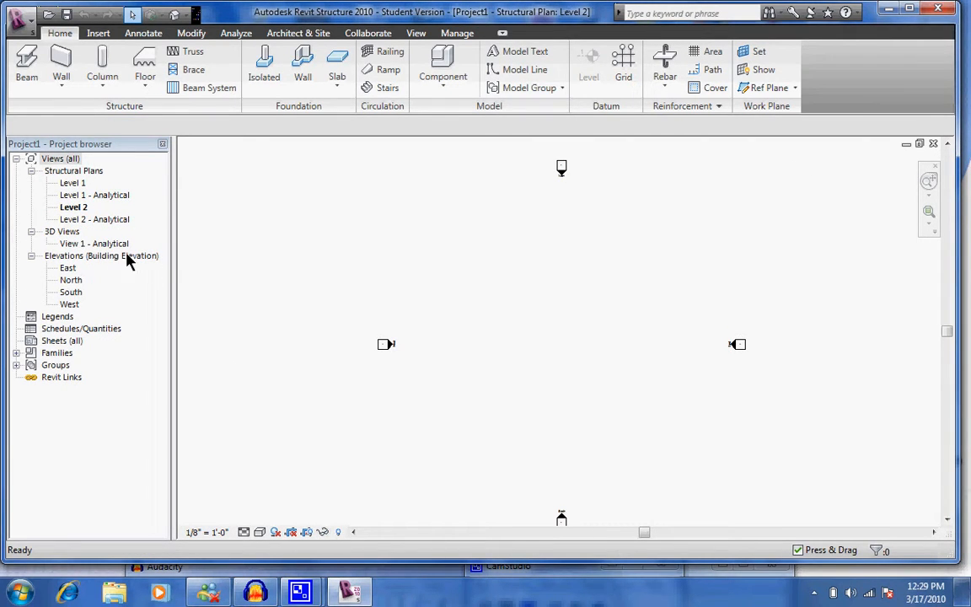
In the South elevation, add a new level 10' above Level 2, ending in line with the existing level heads.
{"action": "left_click", "coordinate": [77, 295]}
{"action": "double_click", "coordinate": [75, 294]}
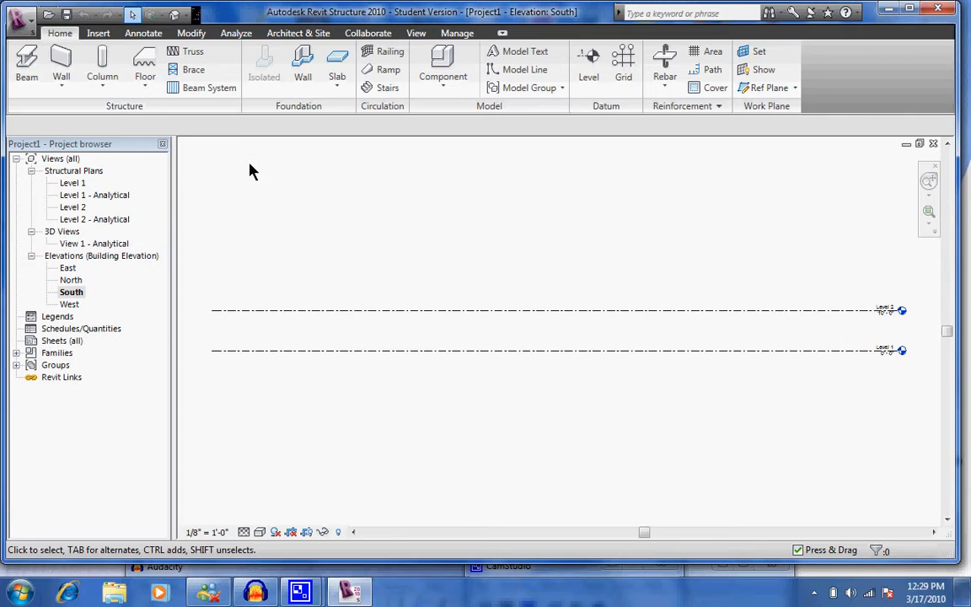
{"action": "left_click", "coordinate": [564, 312]}
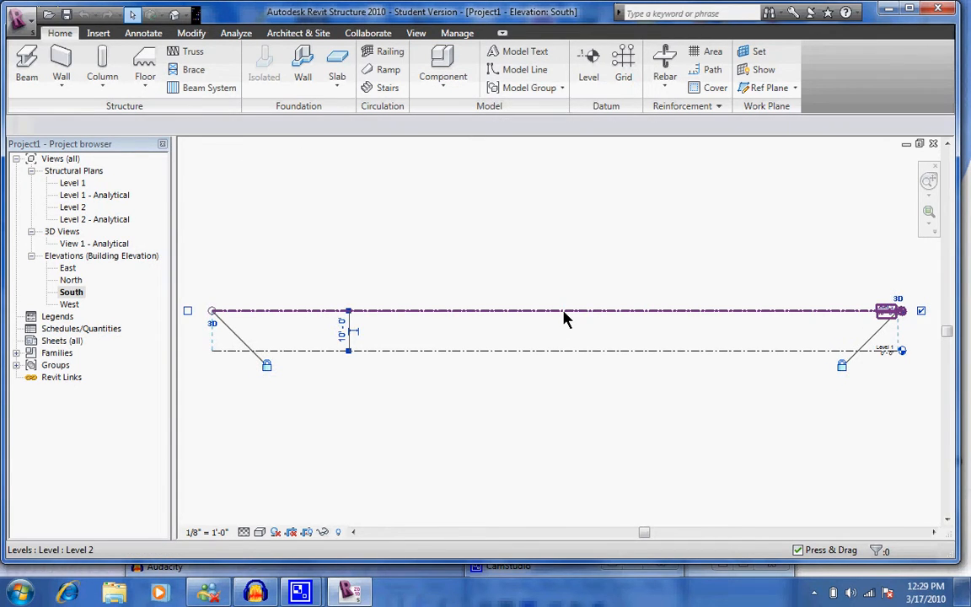
{"action": "right_click", "coordinate": [565, 318]}
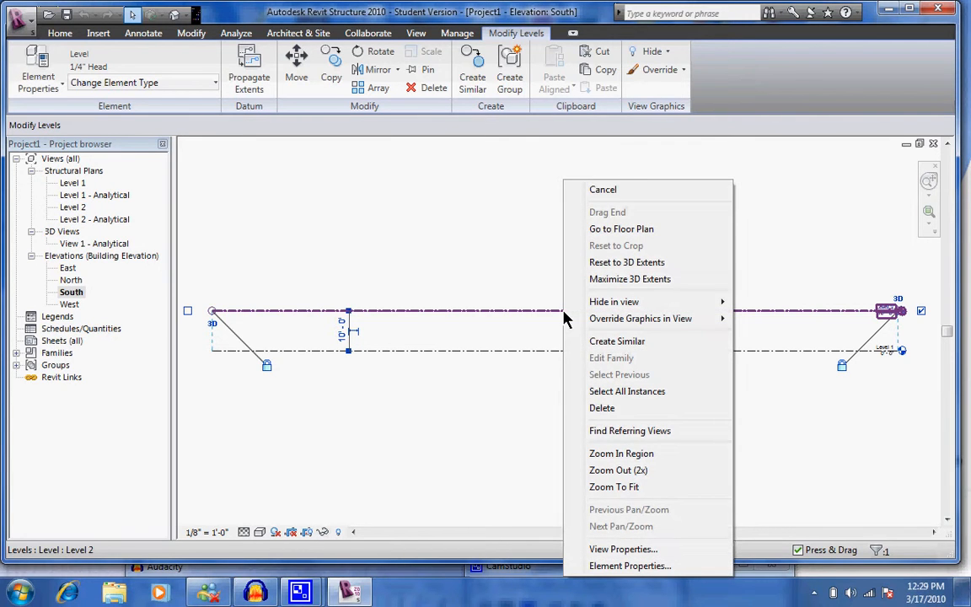
{"action": "left_click", "coordinate": [614, 342]}
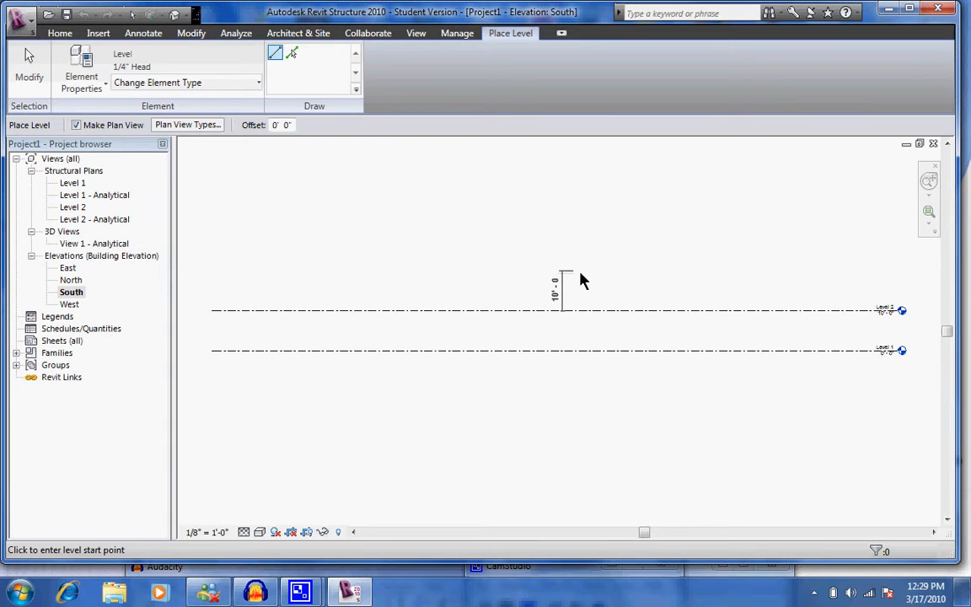
{"action": "type", "text": "10"}
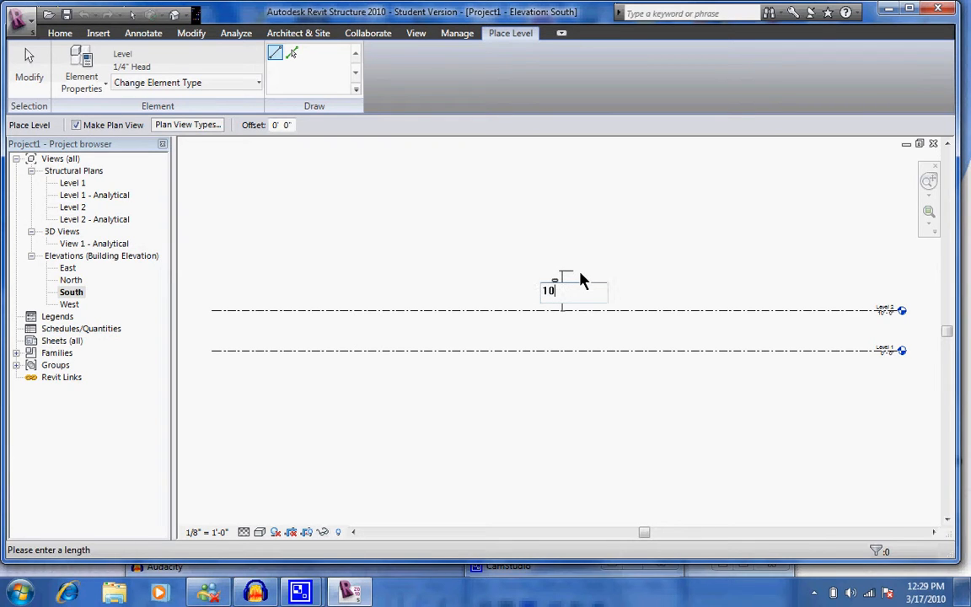
{"action": "key", "text": "Return"}
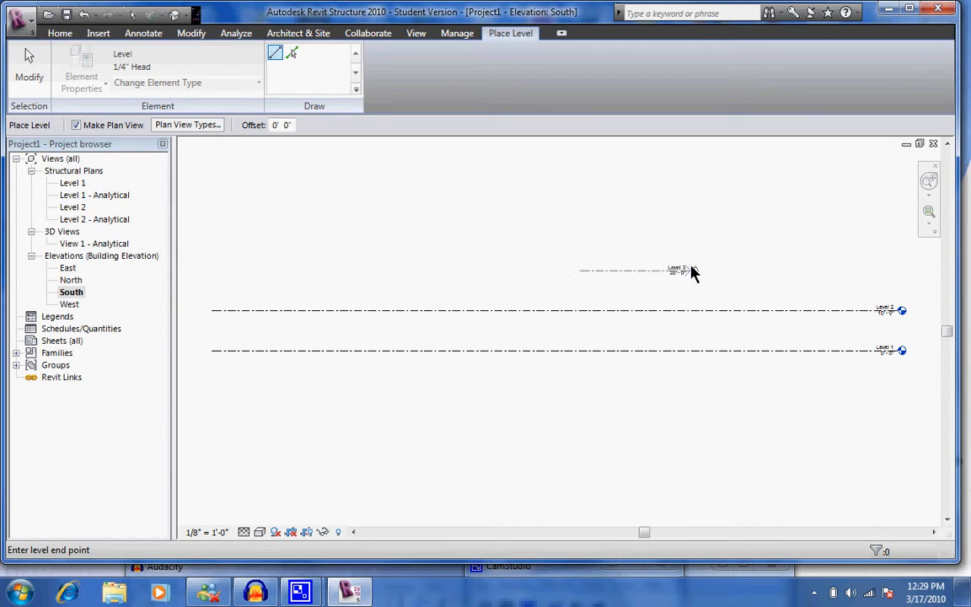
{"action": "left_click", "coordinate": [904, 290]}
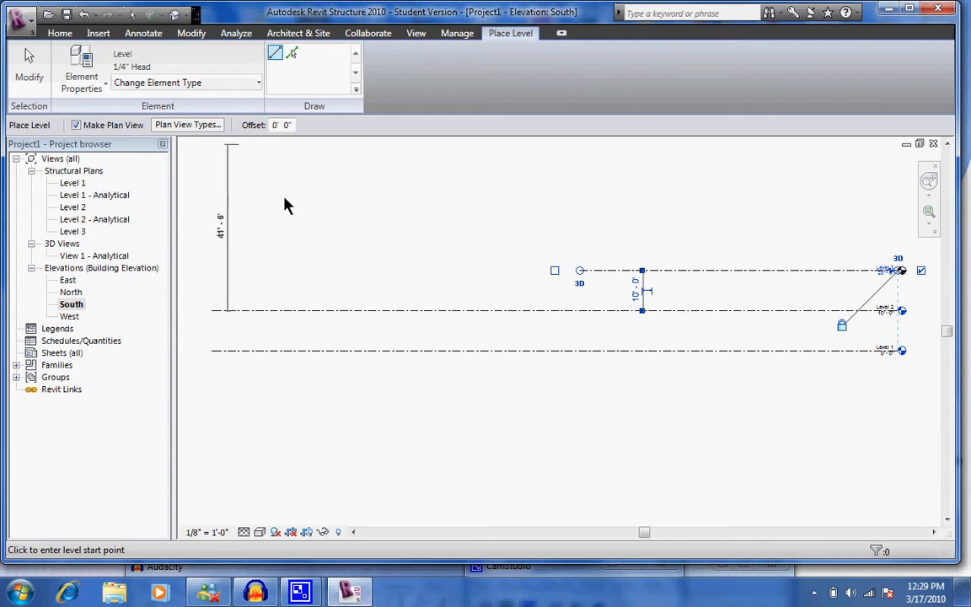
{"action": "key", "text": "Escape"}
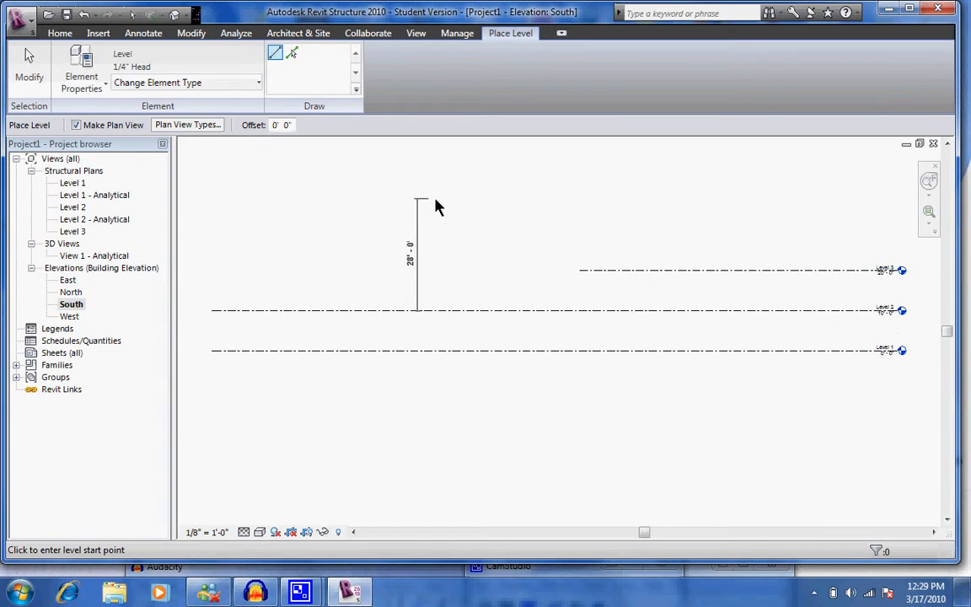
{"action": "key", "text": "Escape"}
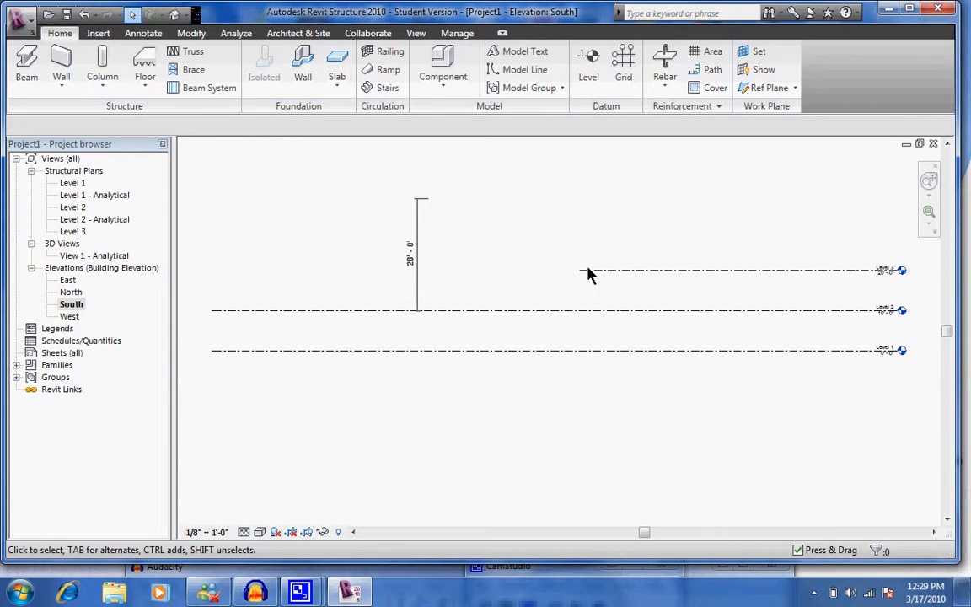
Extend the left end of the Level 3 line to roughly match the left ends of the levels below.
{"action": "left_click", "coordinate": [578, 271]}
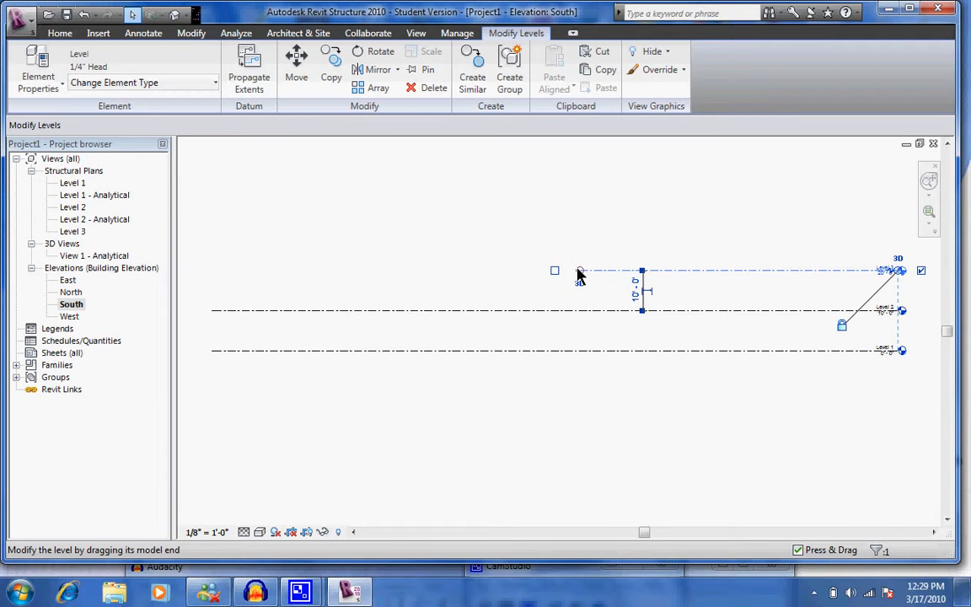
{"action": "left_click_drag", "start_coordinate": [578, 272], "coordinate": [210, 273]}
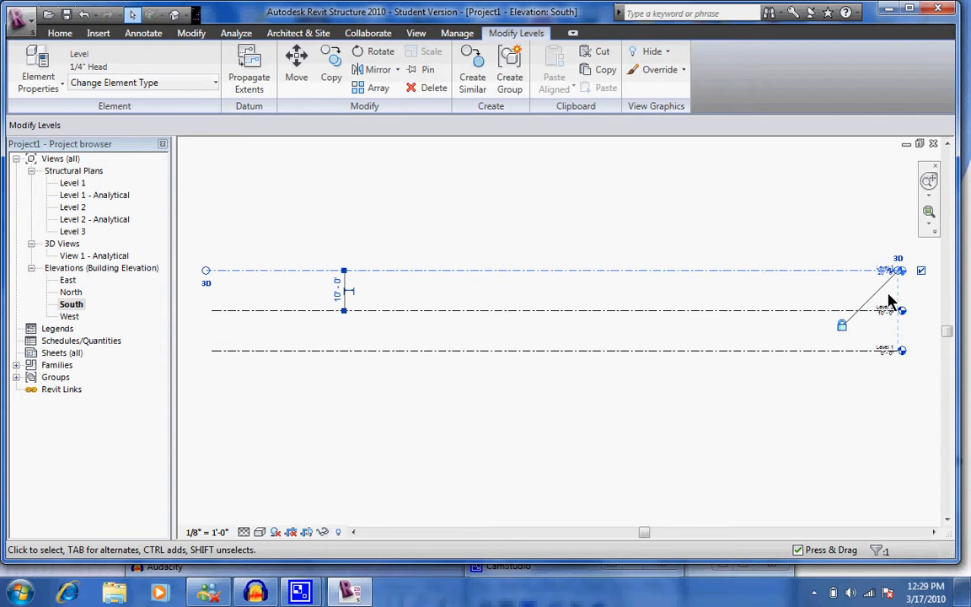
{"action": "scroll", "coordinate": [890, 270], "scroll_direction": "up", "scroll_amount": 4}
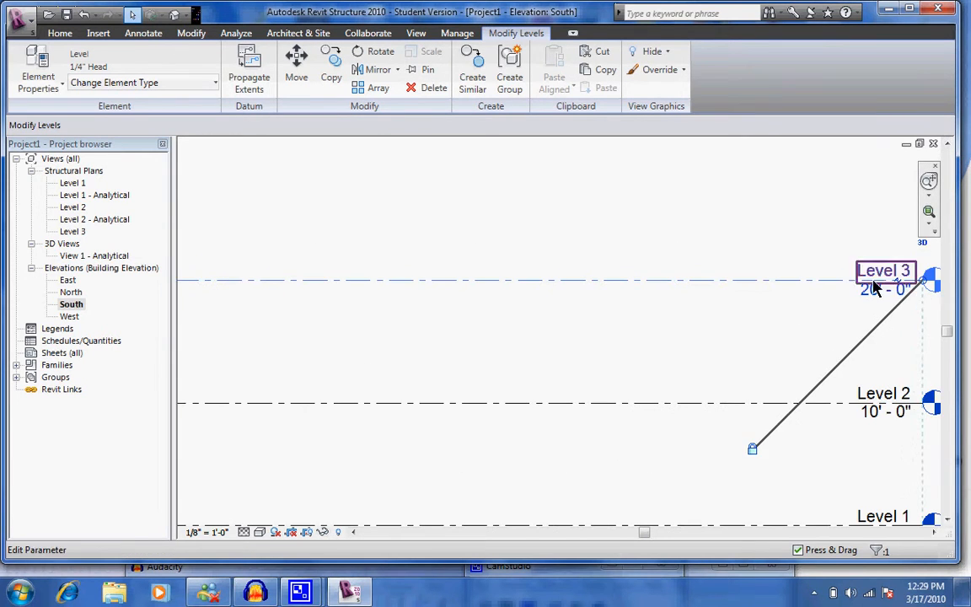
Add a new level 4' below Level 1, using Create Similar and ending it in line with the other level heads.
{"action": "scroll", "coordinate": [756, 322], "scroll_direction": "down", "scroll_amount": 1}
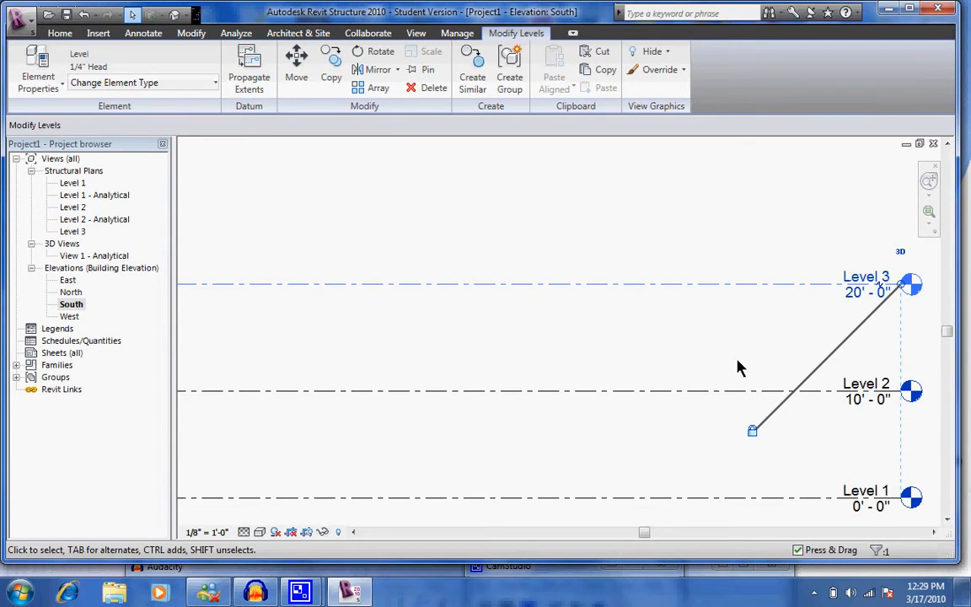
{"action": "scroll", "coordinate": [729, 451], "scroll_direction": "down", "scroll_amount": 1}
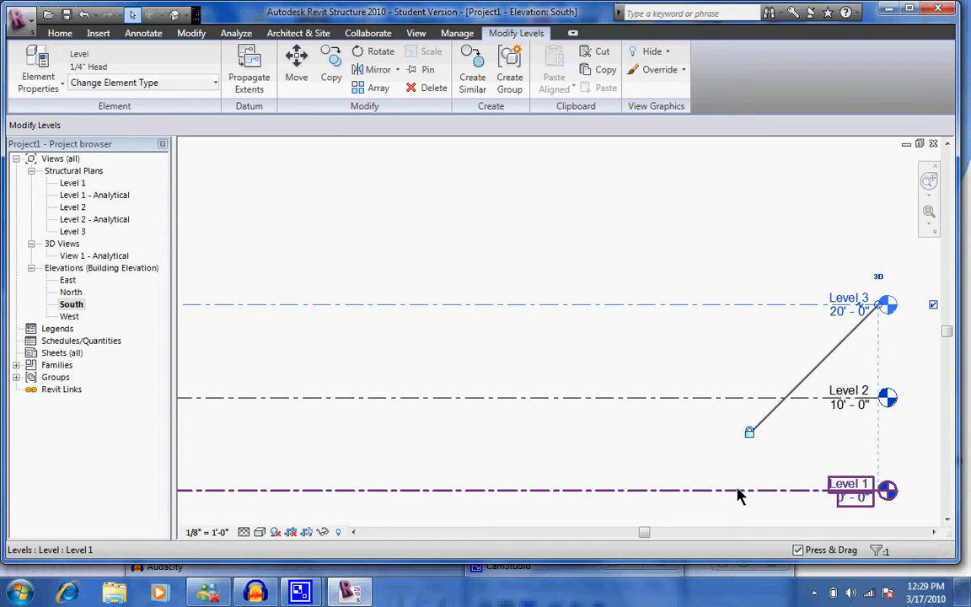
{"action": "scroll", "coordinate": [737, 495], "scroll_direction": "down", "scroll_amount": 3}
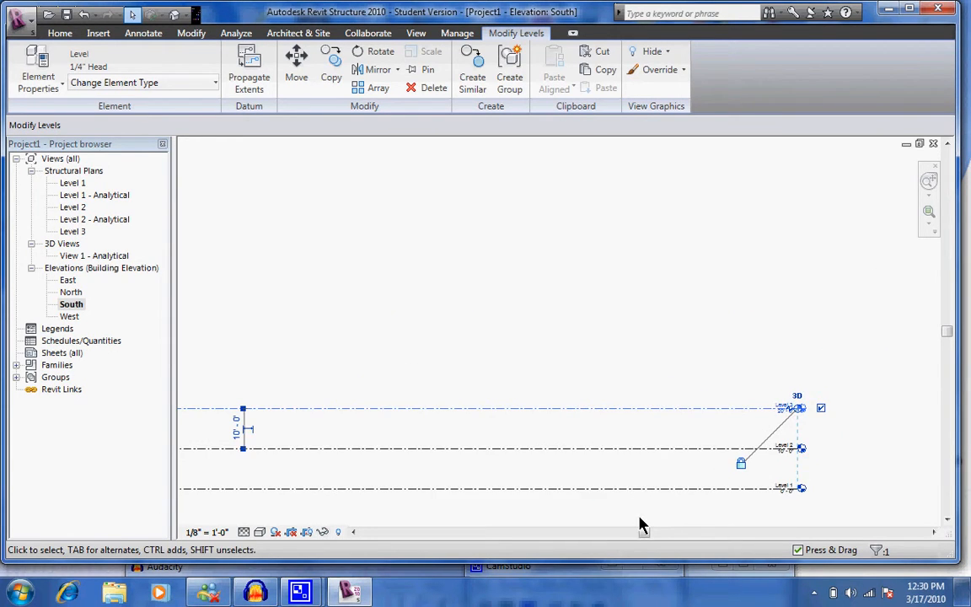
{"action": "scroll", "coordinate": [641, 524], "scroll_direction": "down", "scroll_amount": 1}
{"action": "scroll", "coordinate": [495, 509], "scroll_direction": "up", "scroll_amount": 1}
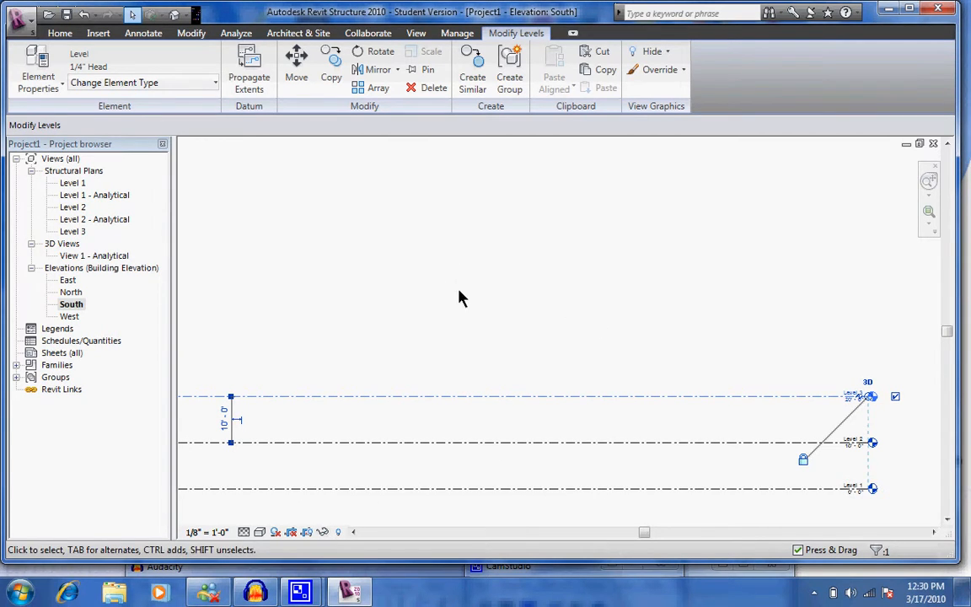
{"action": "left_click", "coordinate": [539, 496]}
{"action": "right_click", "coordinate": [539, 496]}
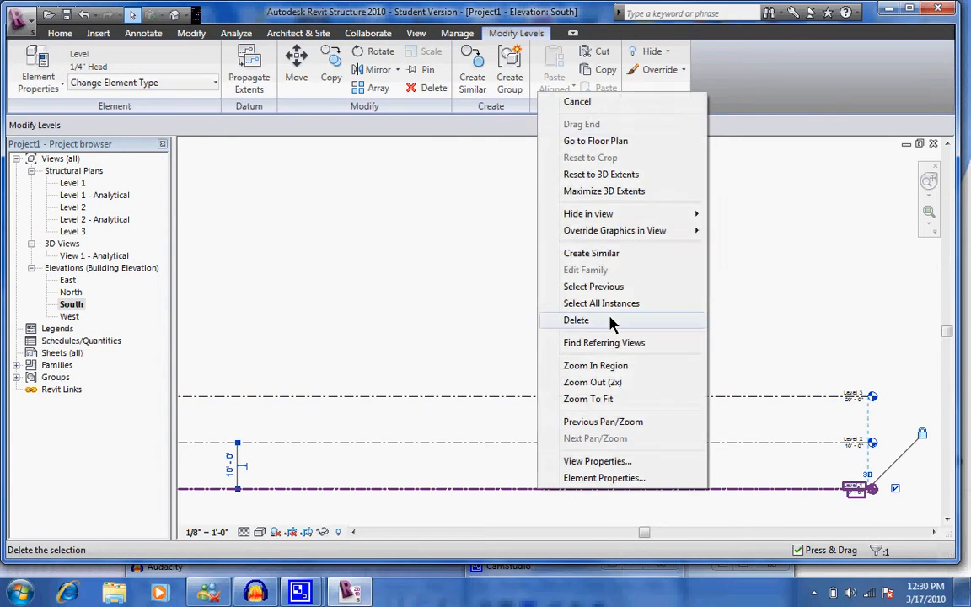
{"action": "left_click", "coordinate": [614, 254]}
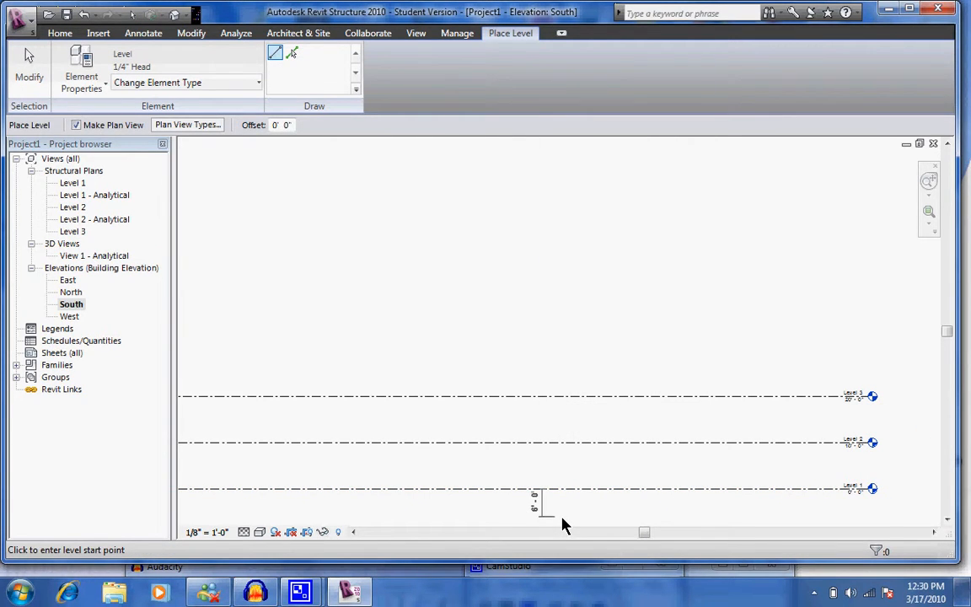
{"action": "type", "text": "4'"}
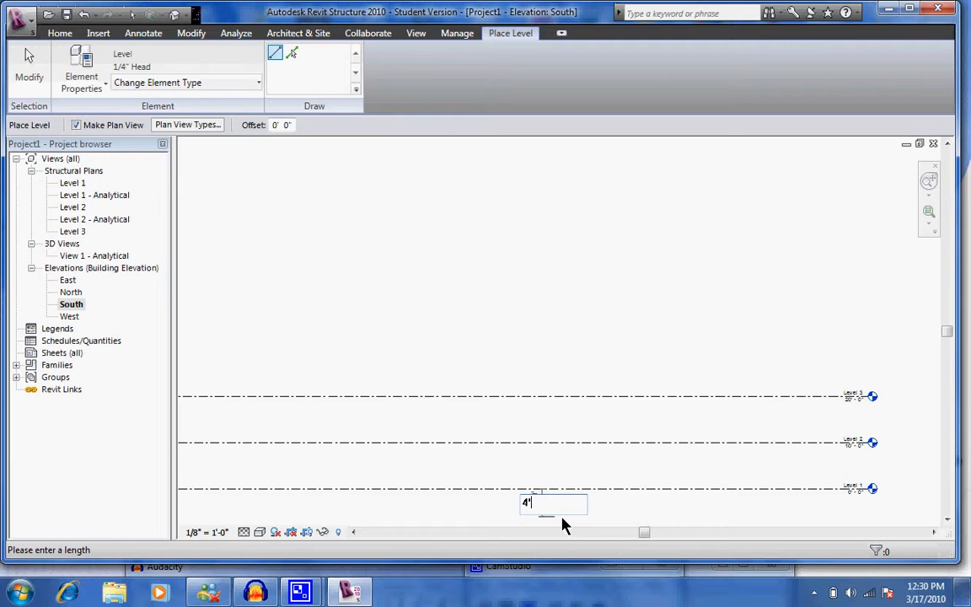
{"action": "key", "text": "Return"}
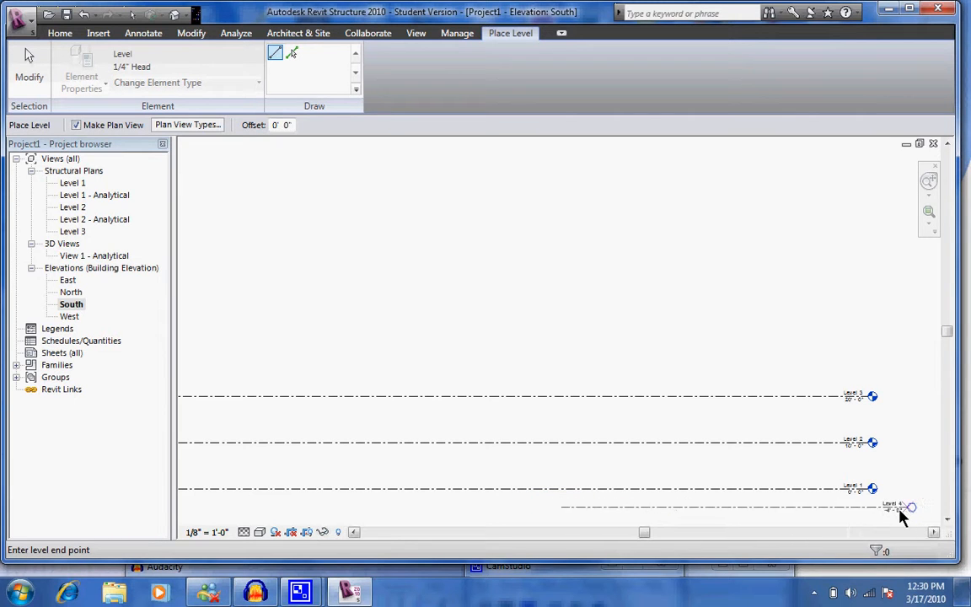
{"action": "left_click", "coordinate": [872, 523]}
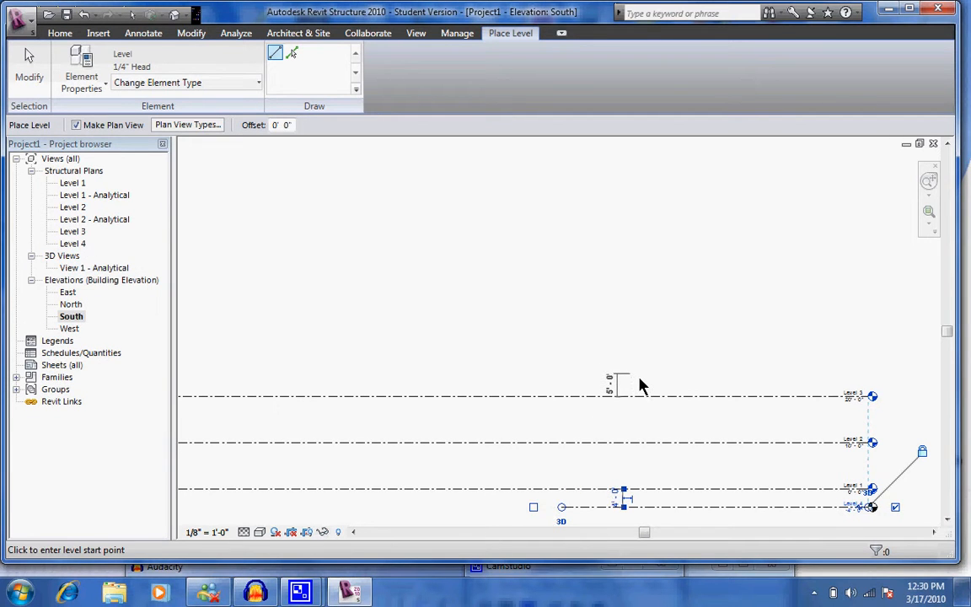
Draw another level line from the left end of the lowest level to align with the left ends of the levels above.
{"action": "scroll", "coordinate": [569, 519], "scroll_direction": "down", "scroll_amount": 3}
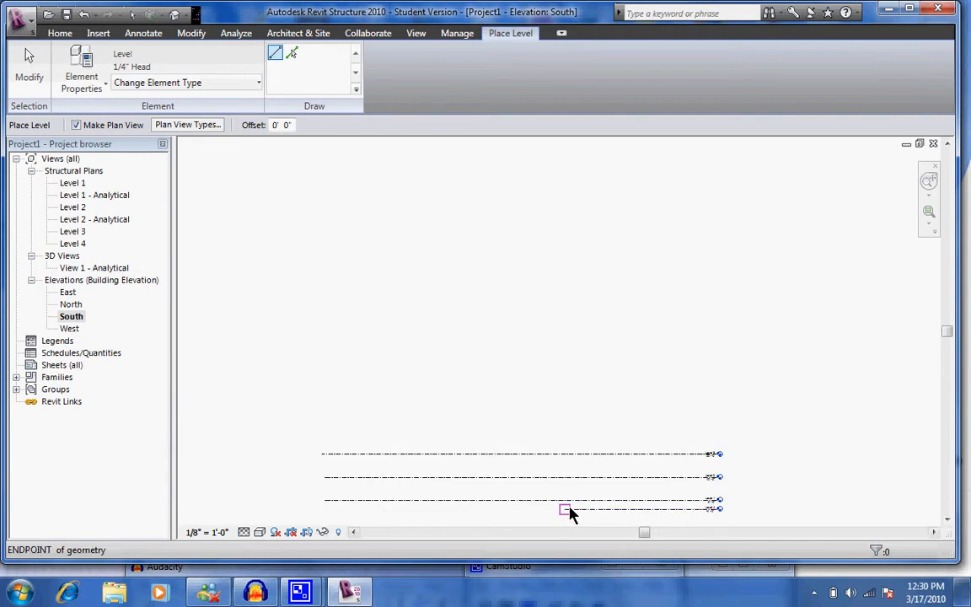
{"action": "left_click", "coordinate": [564, 528]}
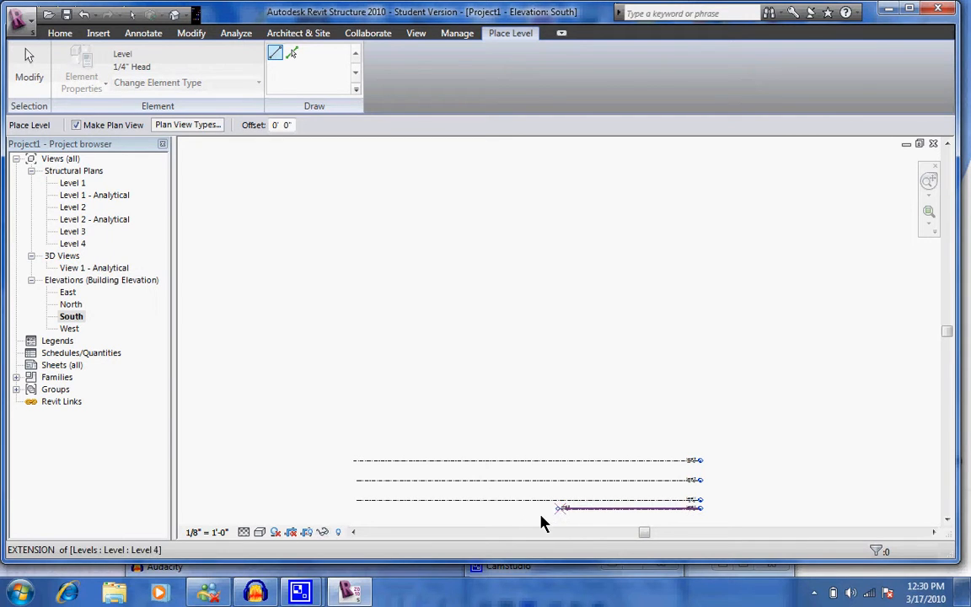
{"action": "left_click", "coordinate": [352, 509]}
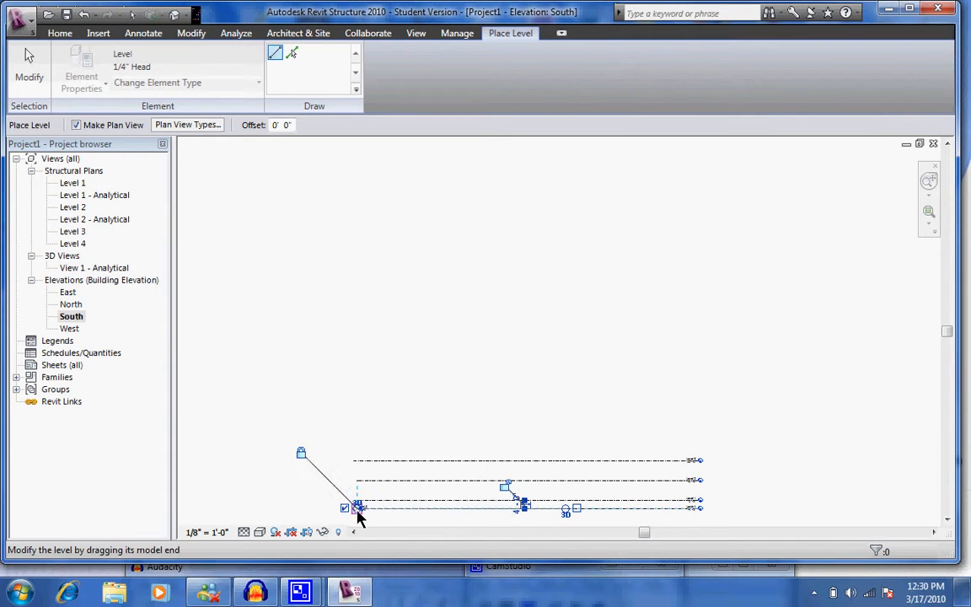
{"action": "type", "text": "1"}
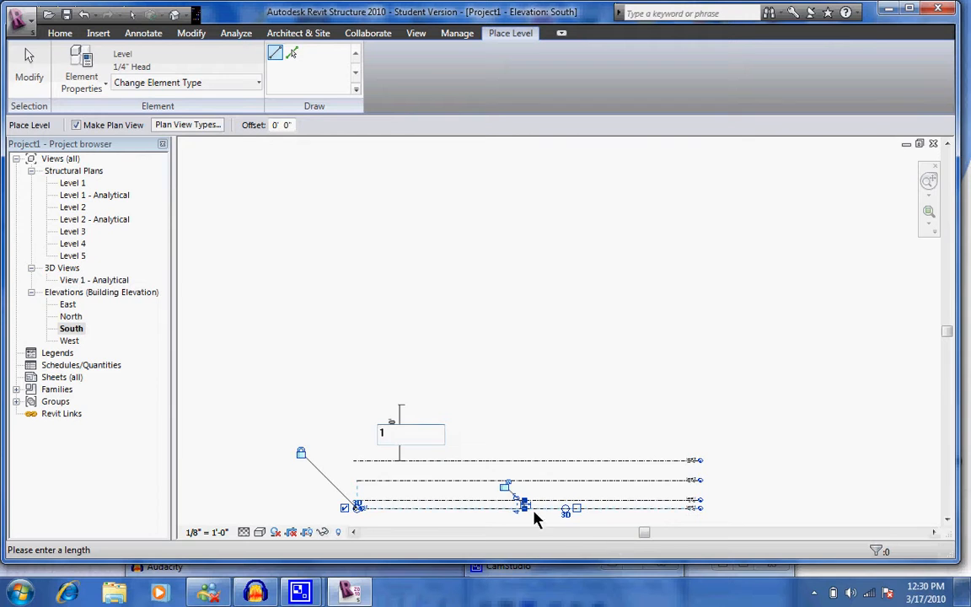
{"action": "scroll", "coordinate": [534, 515], "scroll_direction": "up", "scroll_amount": 3}
{"action": "scroll", "coordinate": [422, 508], "scroll_direction": "down", "scroll_amount": 1}
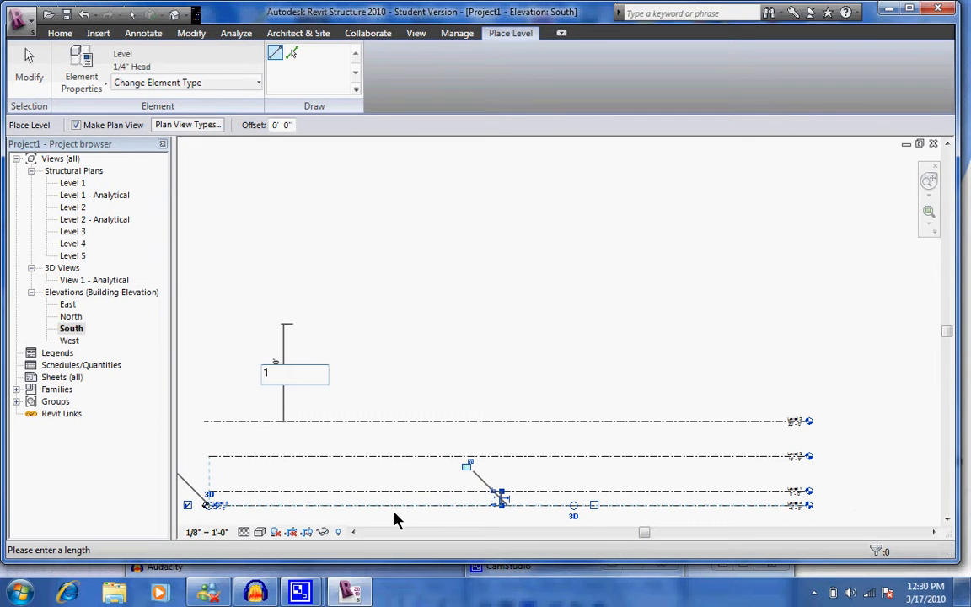
{"action": "key", "text": "Return"}
{"action": "right_click", "coordinate": [401, 512]}
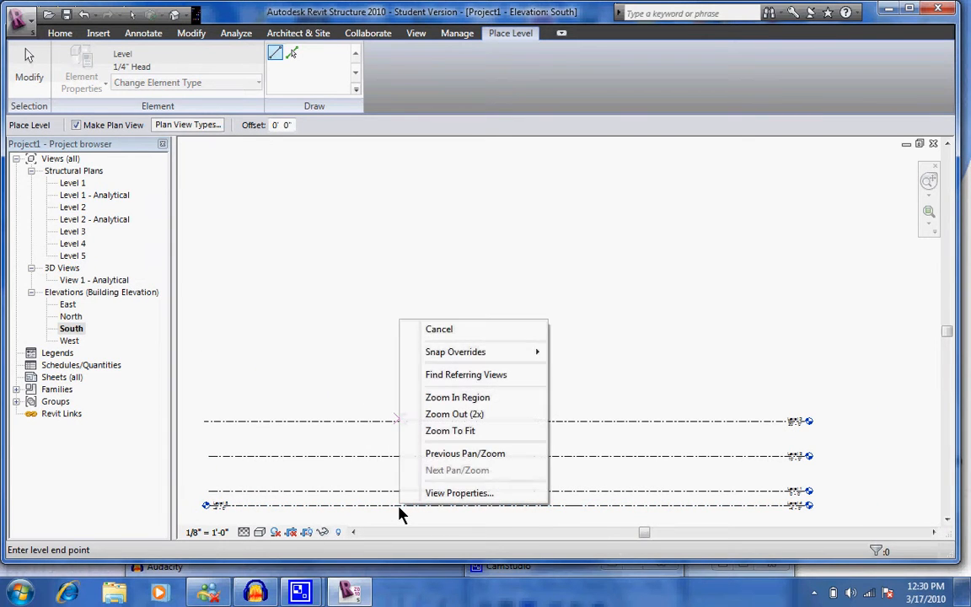
{"action": "left_click", "coordinate": [458, 333]}
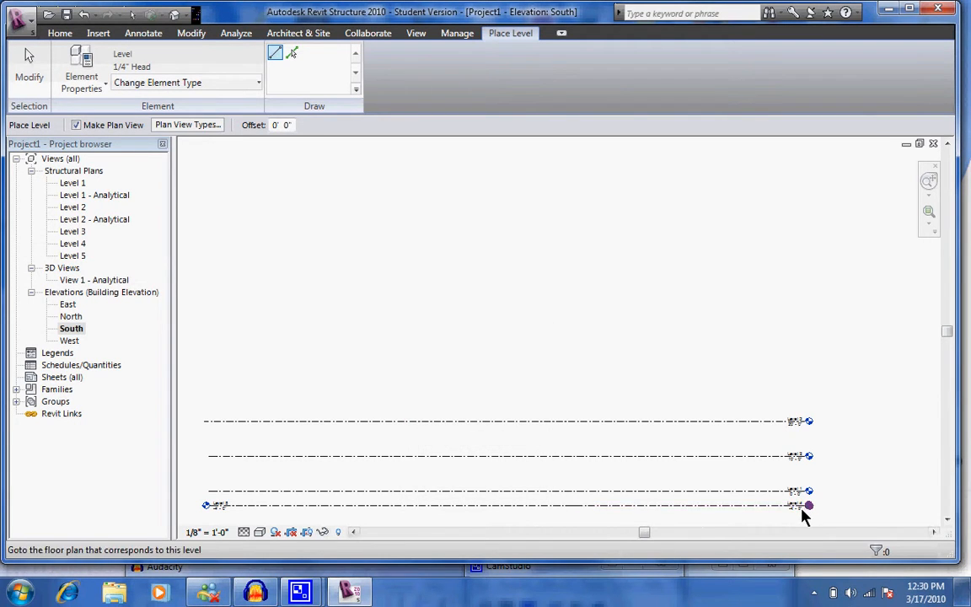
Rename the full-head level 4' below Level 1 as TOF-BAS and rename its corresponding views as well.
{"action": "left_click", "coordinate": [29, 61]}
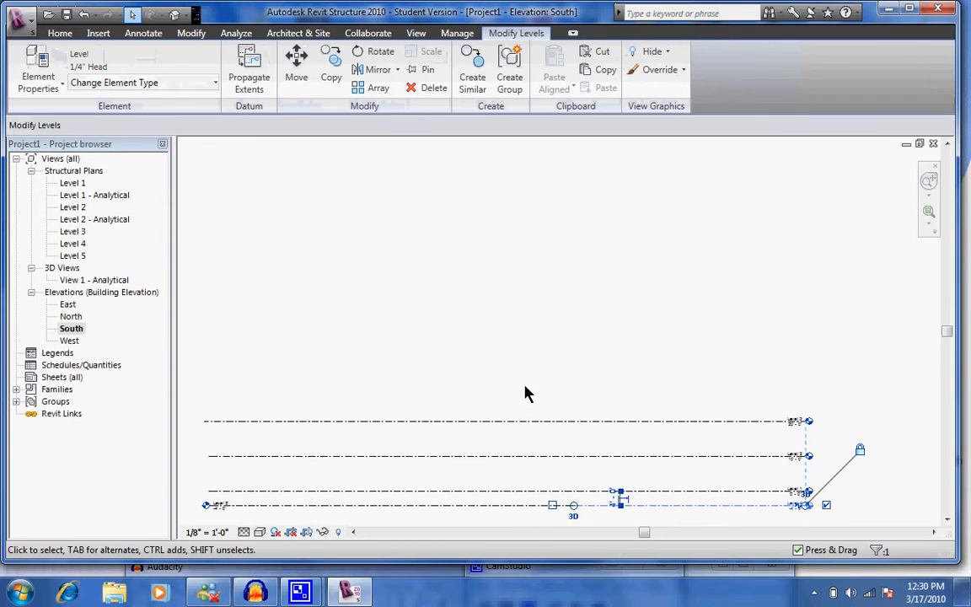
{"action": "left_click", "coordinate": [46, 65]}
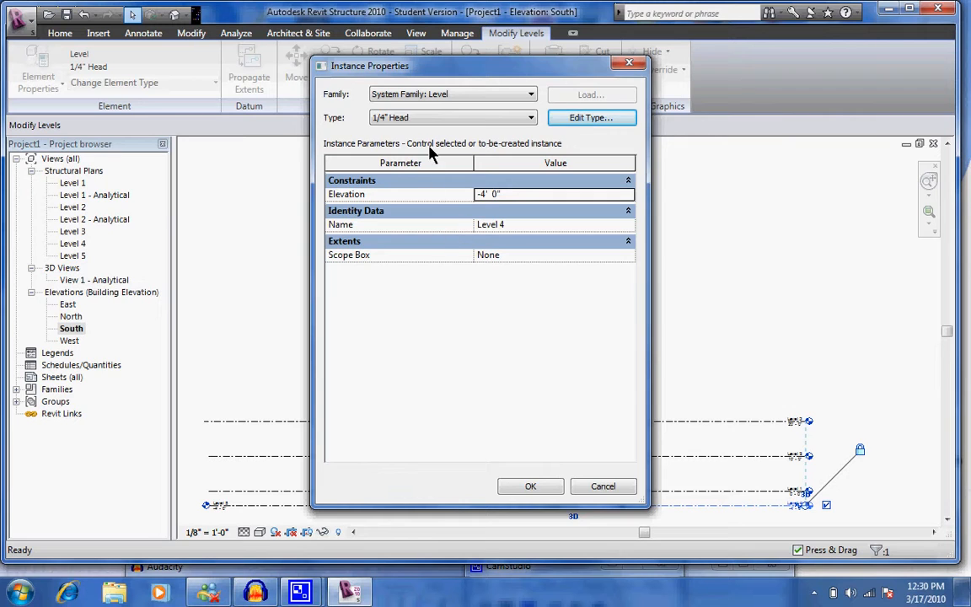
{"action": "left_click", "coordinate": [514, 226]}
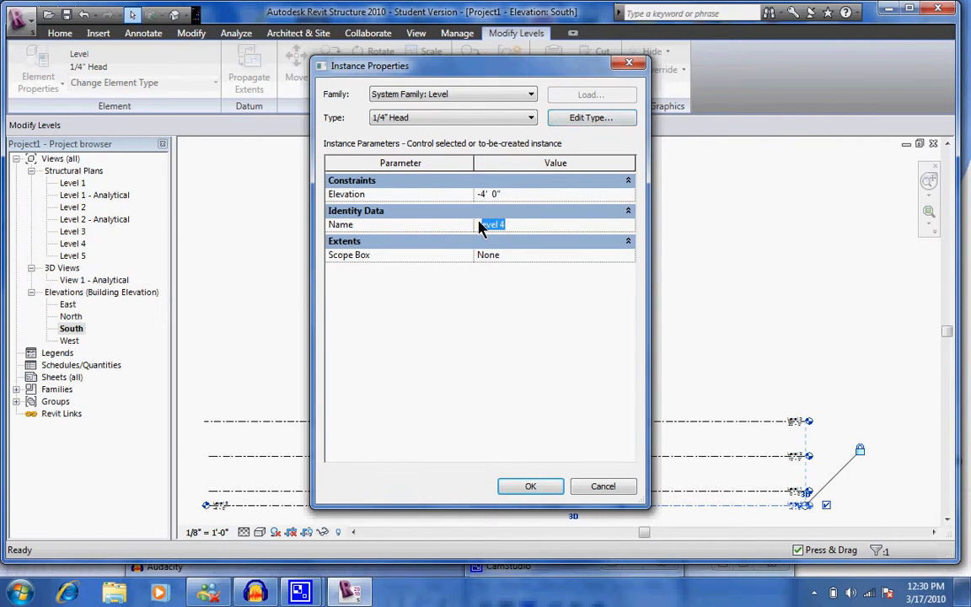
{"action": "type", "text": "B"}
{"action": "type", "text": "OF-BAS"}
{"action": "left_click", "coordinate": [556, 486]}
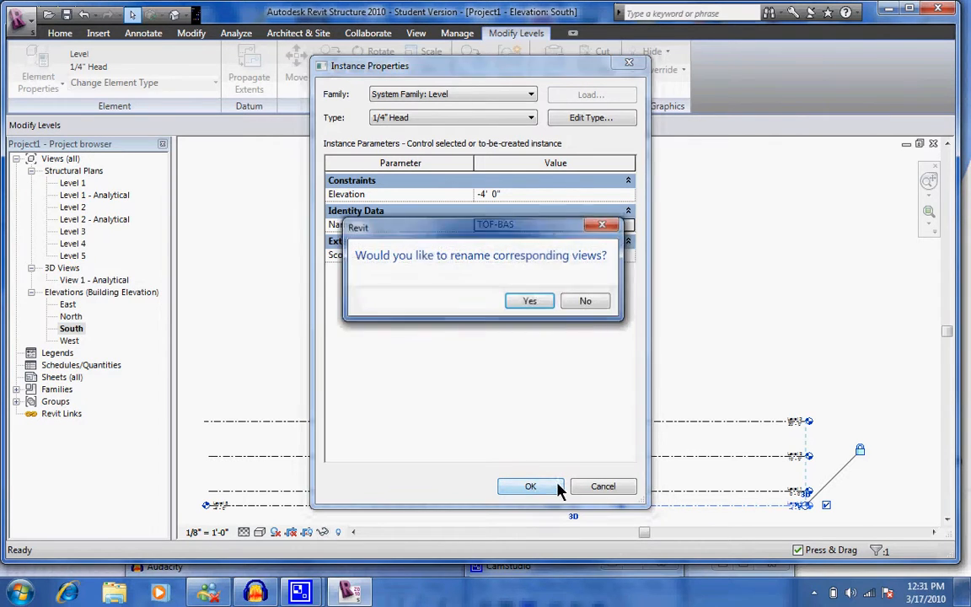
{"action": "left_click", "coordinate": [528, 302]}
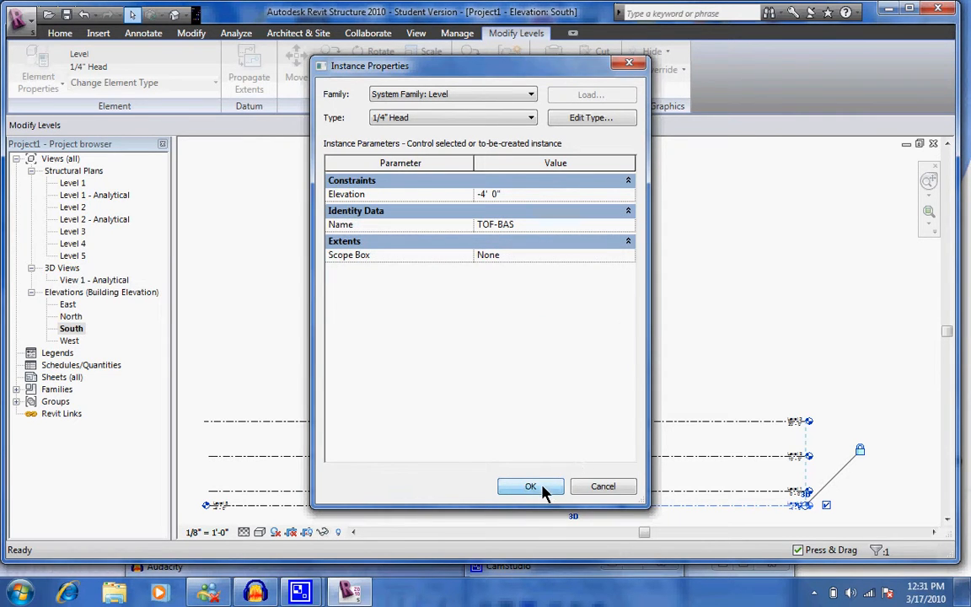
{"action": "left_click", "coordinate": [531, 487]}
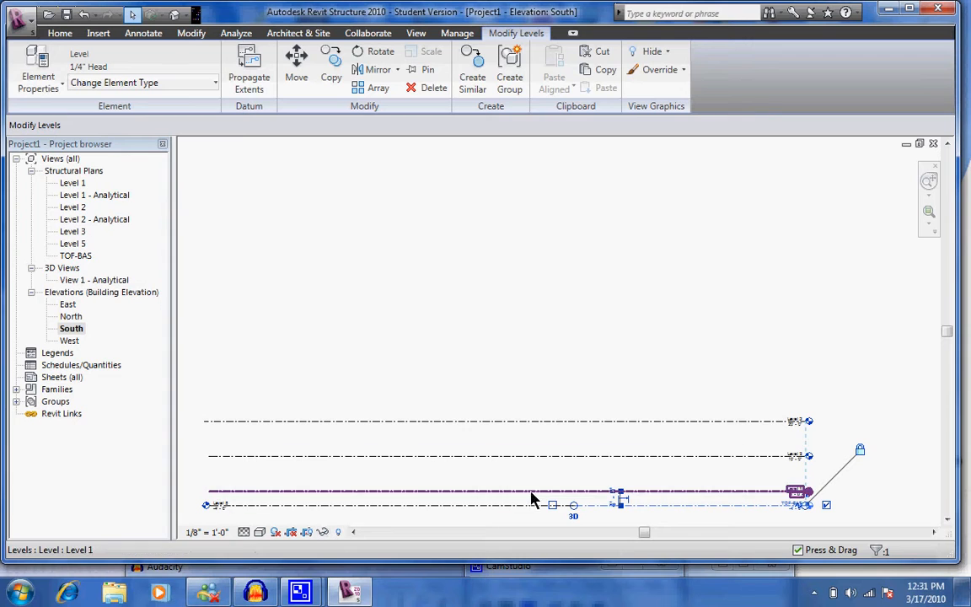
Check the properties of the extra Level 5 line beside TOF-BAS, and delete that level together with its view.
{"action": "left_click", "coordinate": [268, 512]}
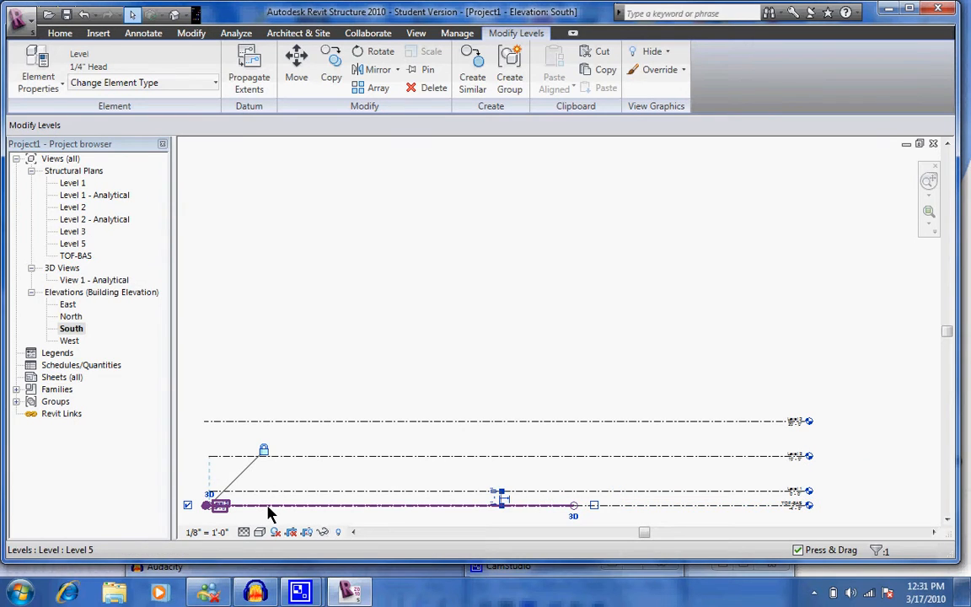
{"action": "left_click", "coordinate": [42, 60]}
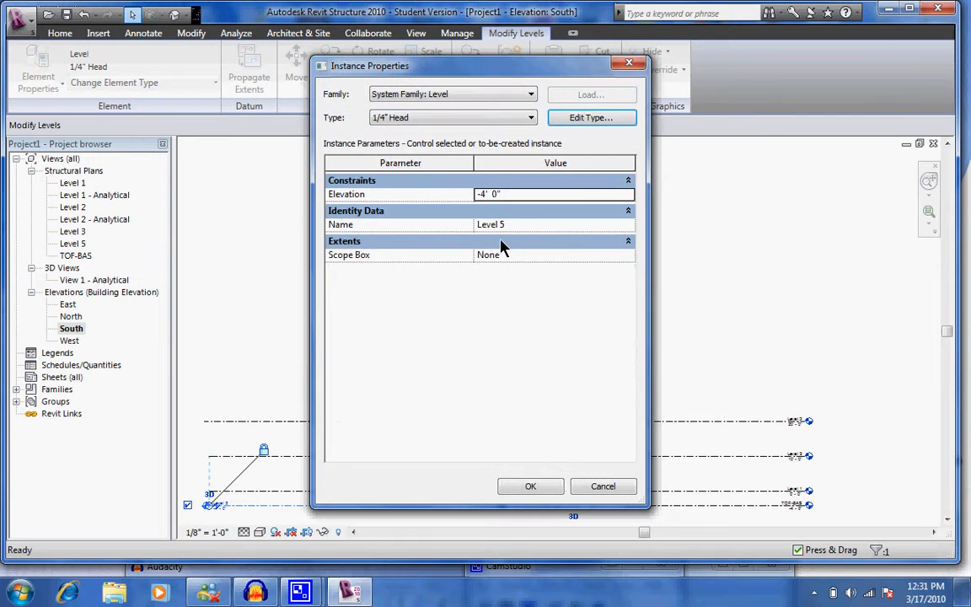
{"action": "left_click", "coordinate": [607, 491]}
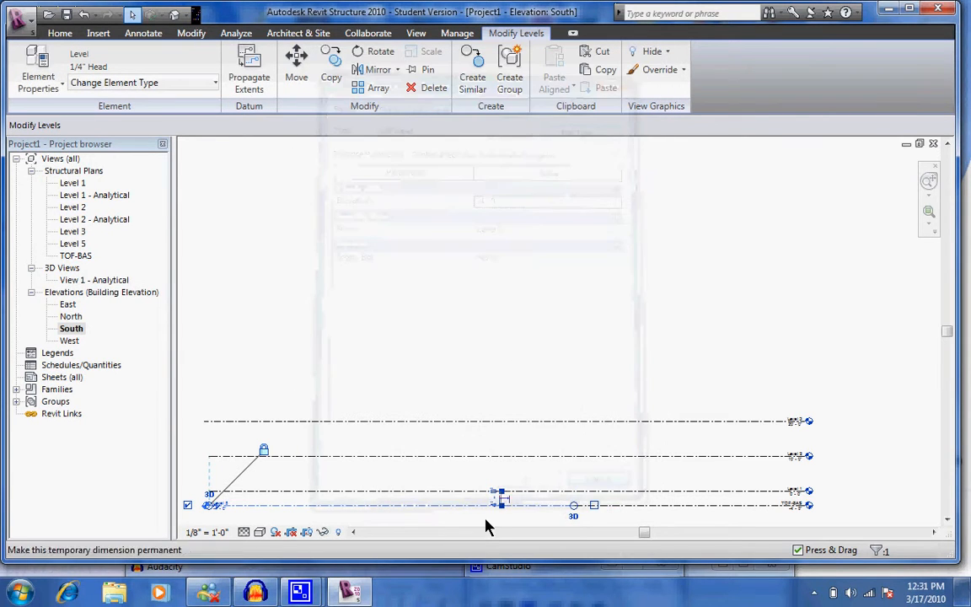
{"action": "right_click", "coordinate": [462, 512]}
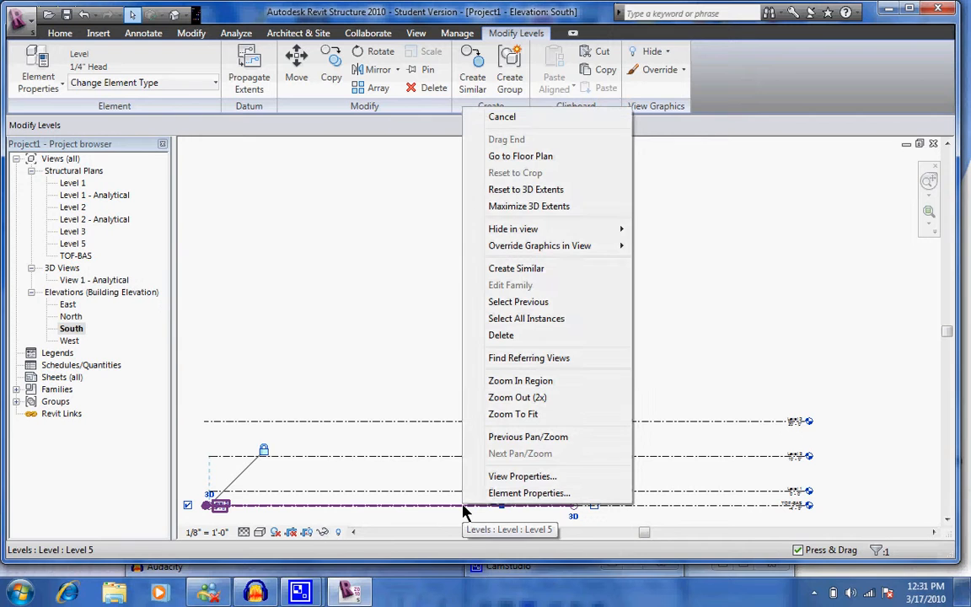
{"action": "left_click", "coordinate": [545, 337]}
{"action": "left_click", "coordinate": [539, 340]}
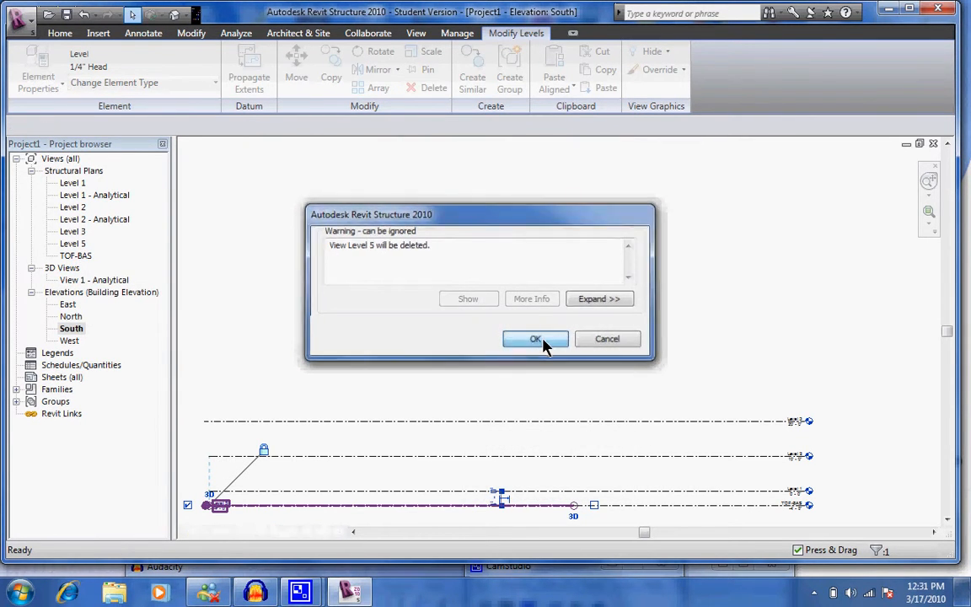
Extend the left end of the TOF-BAS line to roughly match the left ends of the levels above.
{"action": "left_click", "coordinate": [580, 507]}
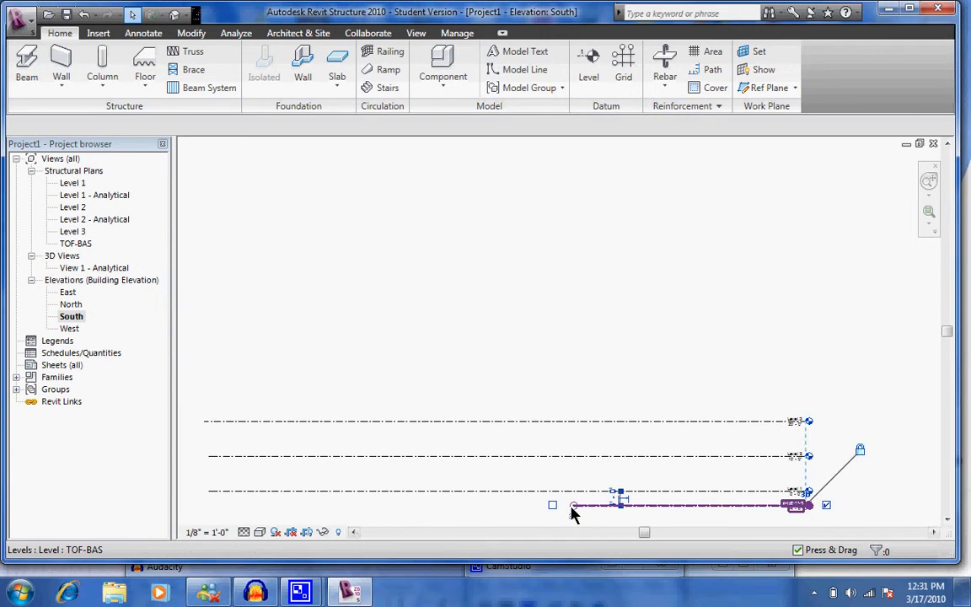
{"action": "left_click_drag", "start_coordinate": [573, 507], "coordinate": [216, 504]}
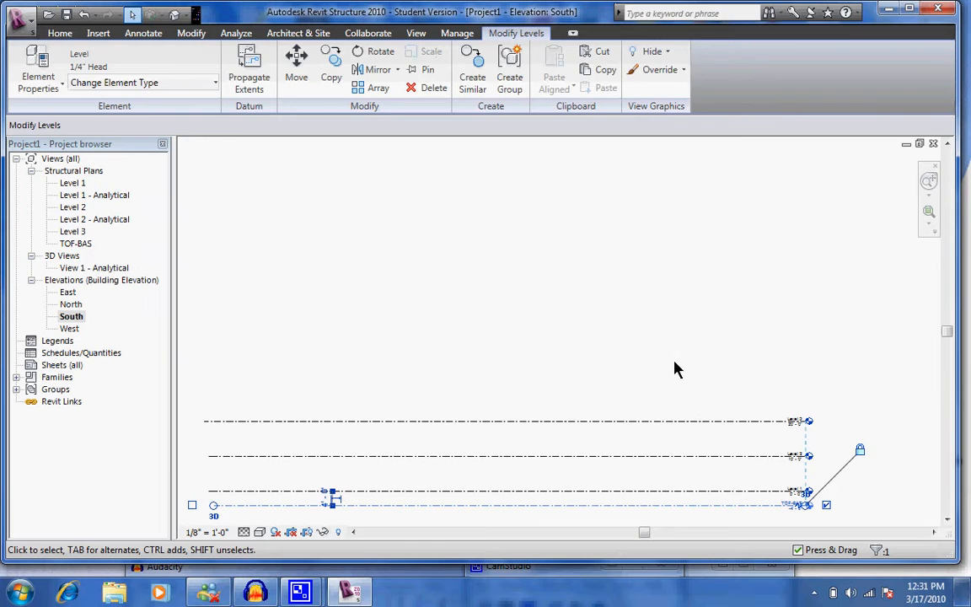
{"action": "left_click", "coordinate": [630, 352]}
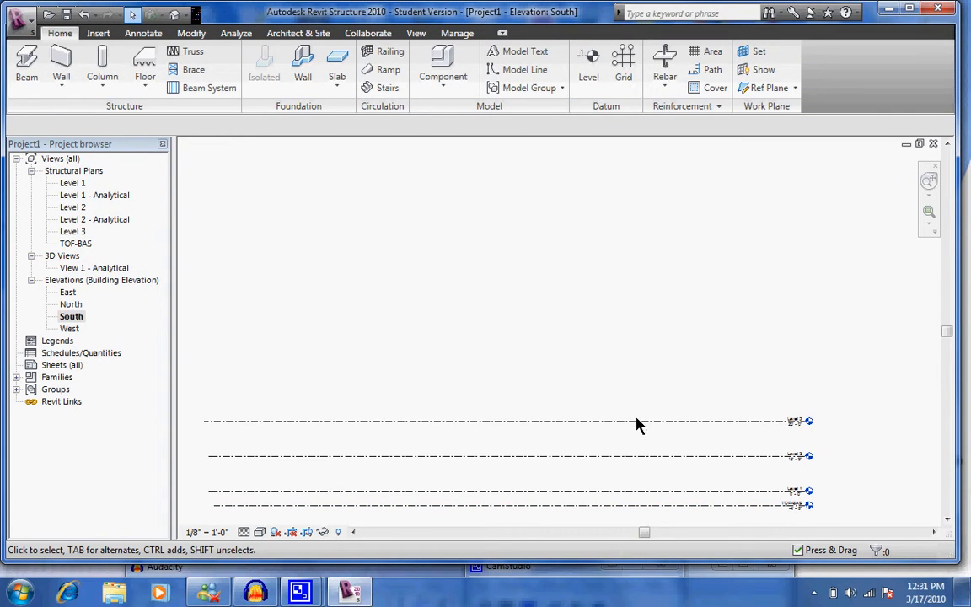
Add a level 1' below Level 3 using Create Similar, ending it in line with the other level heads.
{"action": "scroll", "coordinate": [792, 422], "scroll_direction": "up", "scroll_amount": 5}
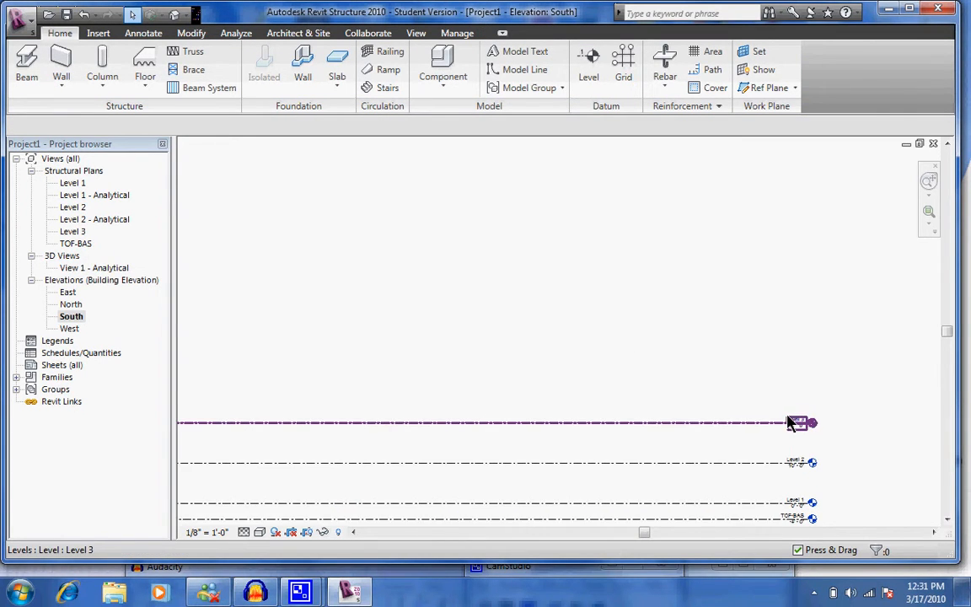
{"action": "scroll", "coordinate": [765, 433], "scroll_direction": "down", "scroll_amount": 2}
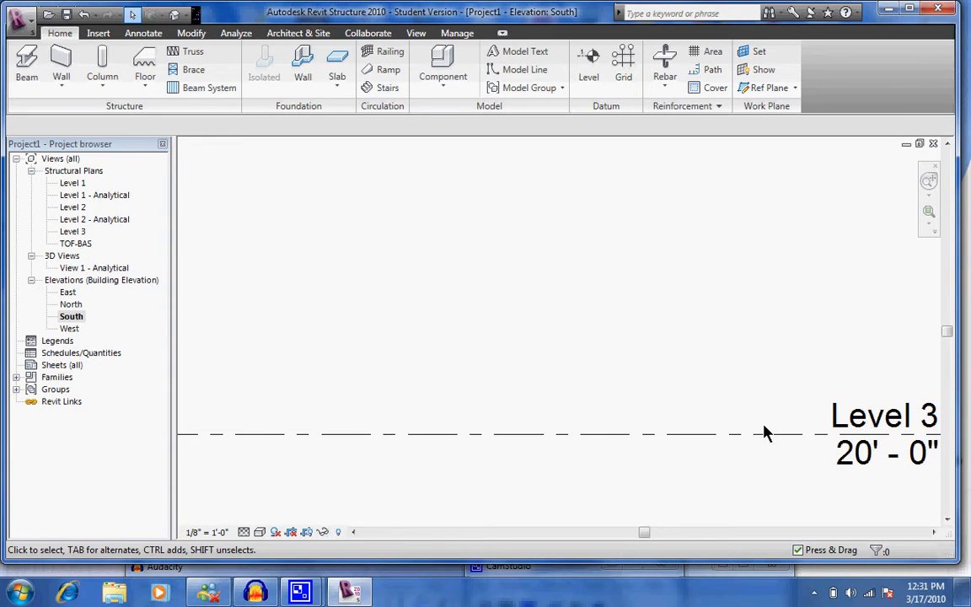
{"action": "scroll", "coordinate": [700, 429], "scroll_direction": "down", "scroll_amount": 3}
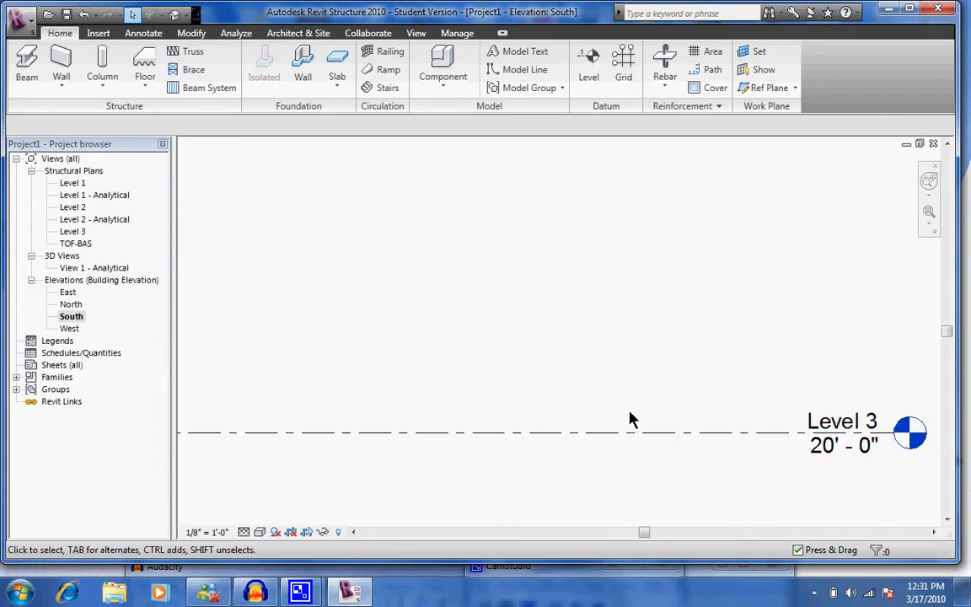
{"action": "scroll", "coordinate": [720, 442], "scroll_direction": "down", "scroll_amount": 1}
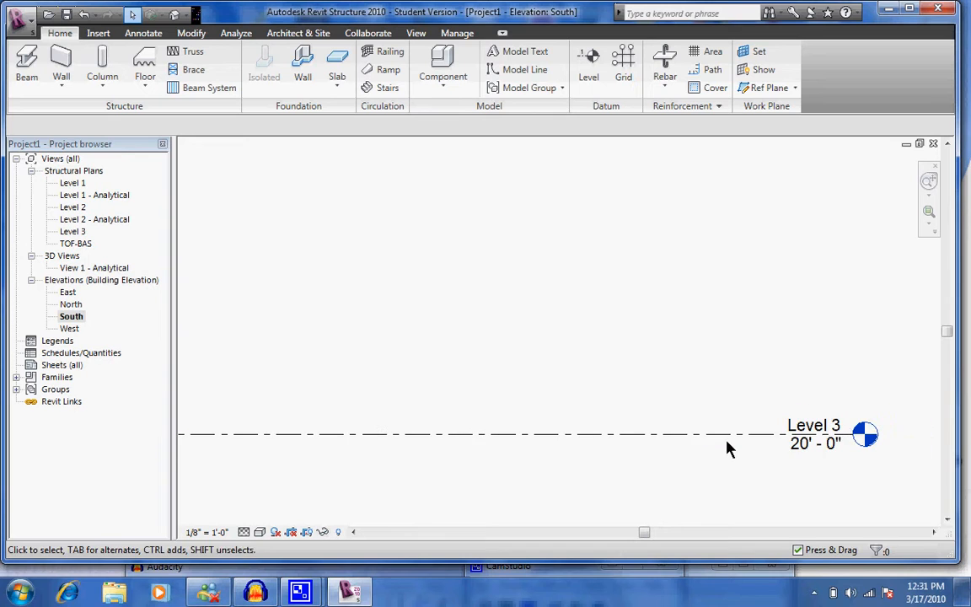
{"action": "left_click", "coordinate": [505, 435]}
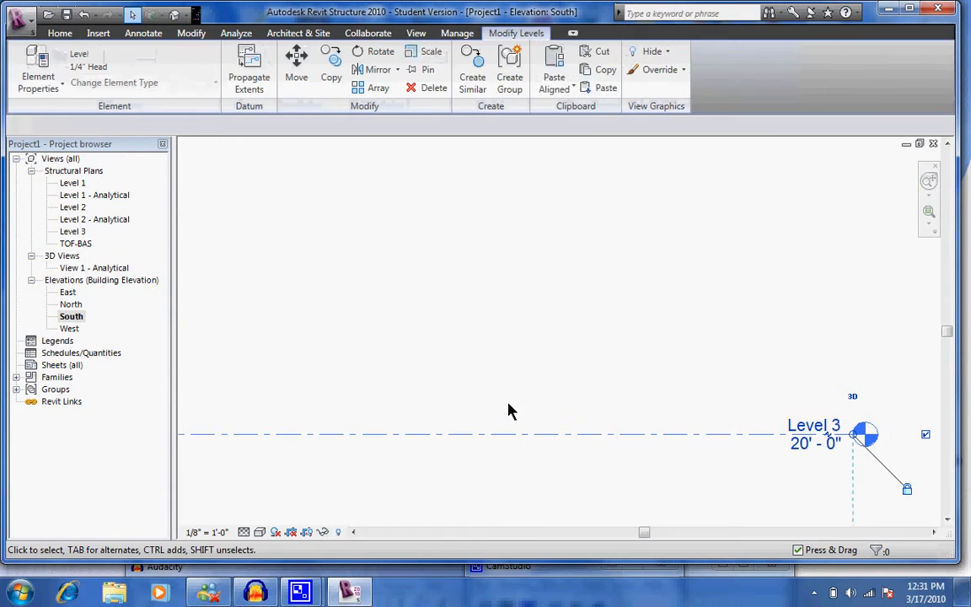
{"action": "right_click", "coordinate": [526, 435]}
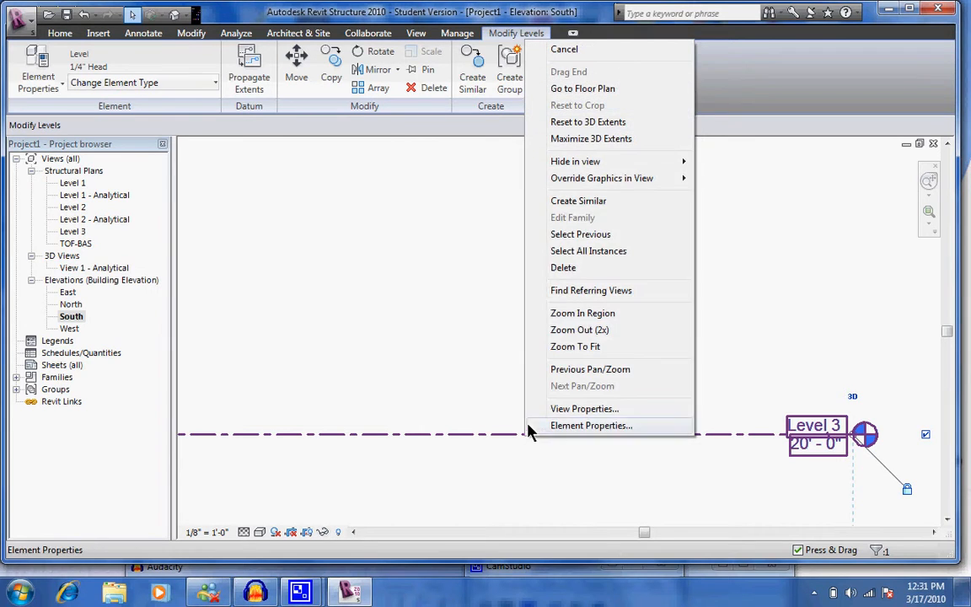
{"action": "left_click", "coordinate": [582, 202]}
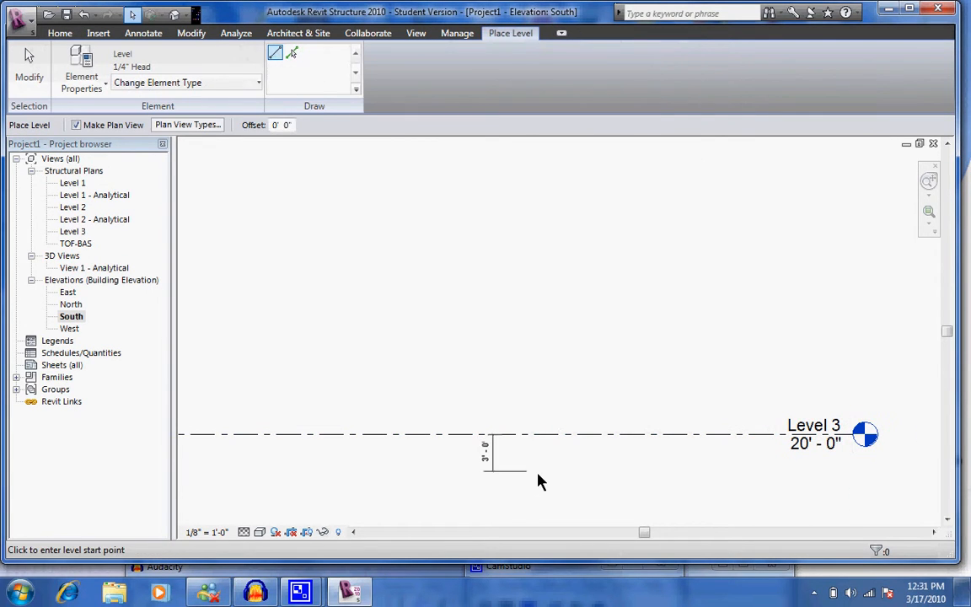
{"action": "type", "text": "1'"}
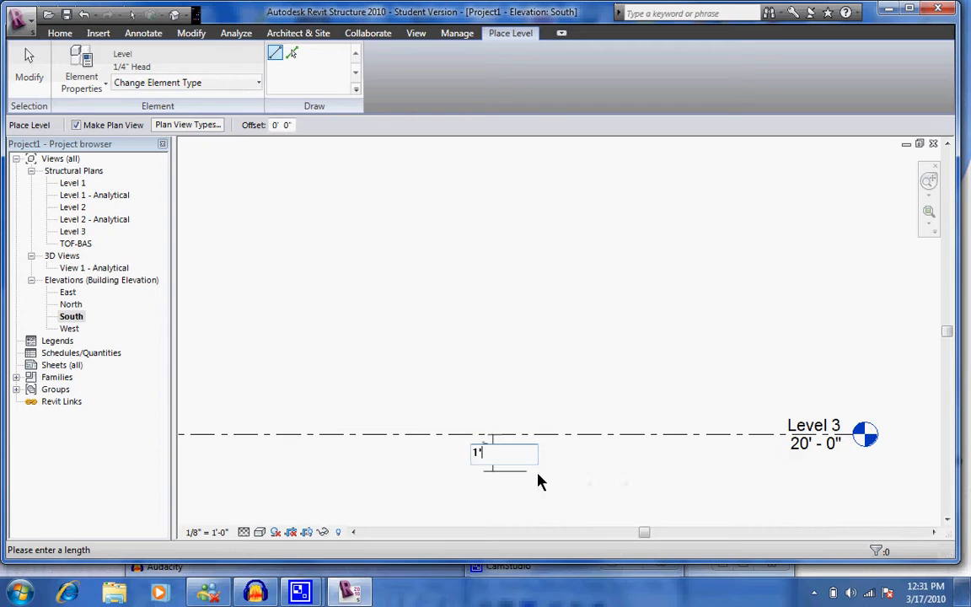
{"action": "key", "text": "Return"}
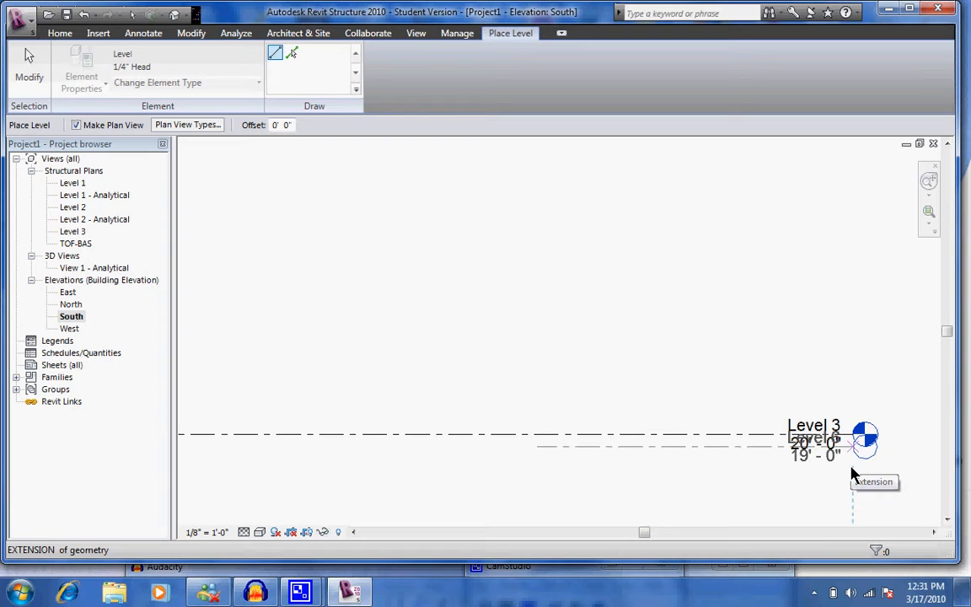
{"action": "left_click", "coordinate": [850, 470]}
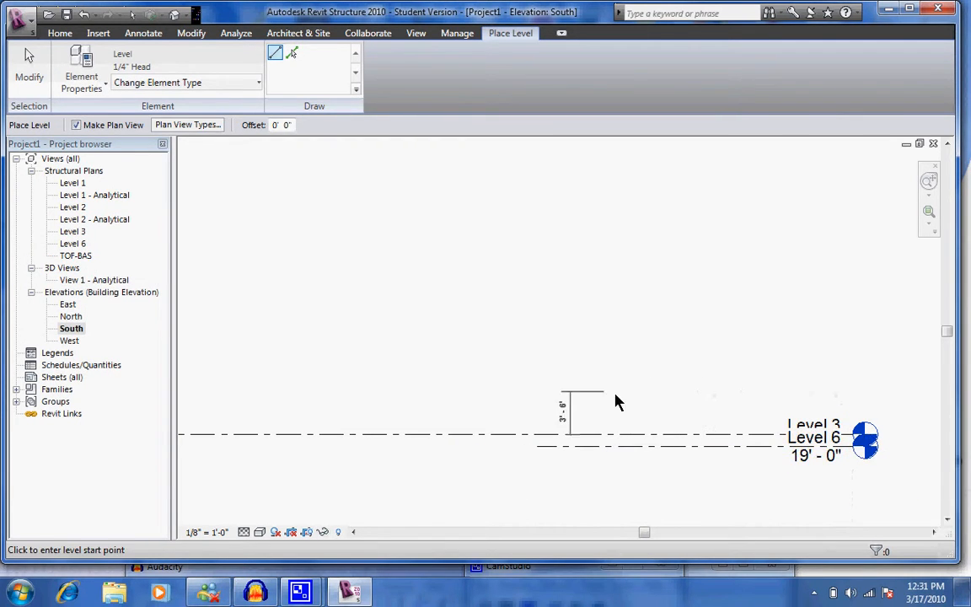
{"action": "scroll", "coordinate": [615, 402], "scroll_direction": "down", "scroll_amount": 2}
{"action": "key", "text": "Escape"}
{"action": "key", "text": "Escape"}
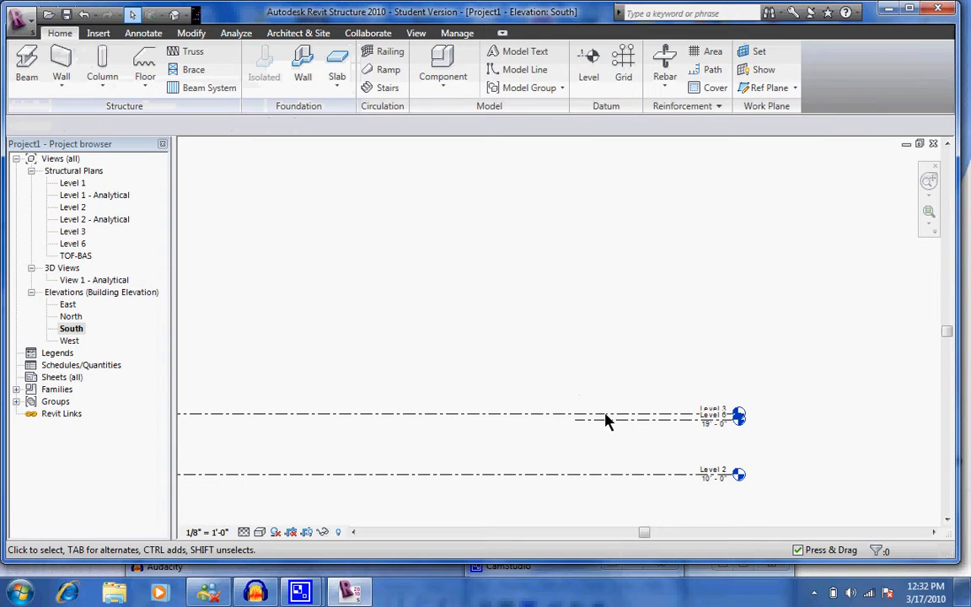
Extend the left end of the level line 1' below Level 3 to roughly match Level 3's left end.
{"action": "left_click", "coordinate": [575, 420]}
{"action": "left_click_drag", "start_coordinate": [574, 419], "coordinate": [366, 420]}
{"action": "left_click_drag", "start_coordinate": [226, 426], "coordinate": [210, 420]}
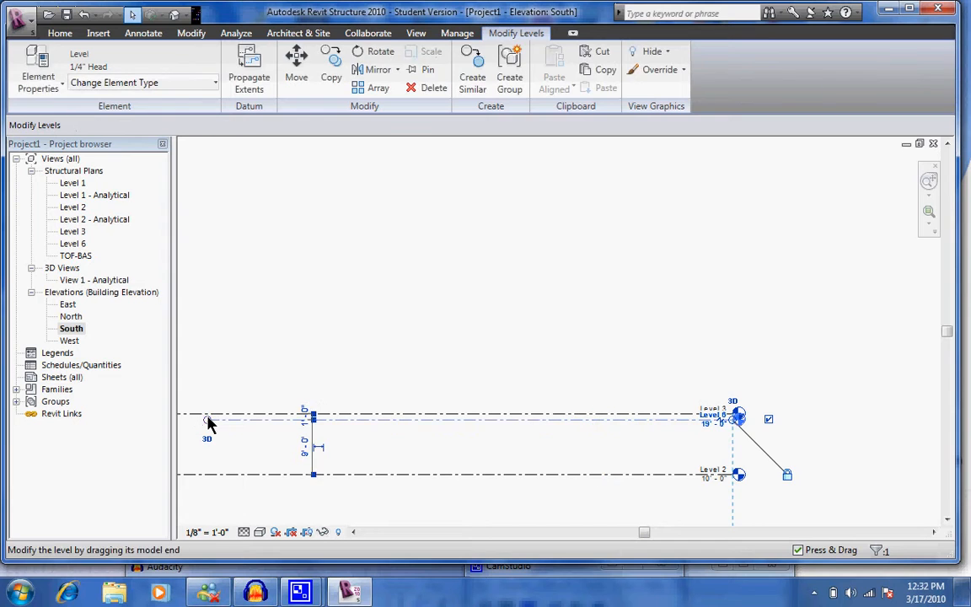
{"action": "left_click", "coordinate": [258, 399]}
{"action": "scroll", "coordinate": [272, 396], "scroll_direction": "down", "scroll_amount": 1}
{"action": "scroll", "coordinate": [271, 396], "scroll_direction": "down", "scroll_amount": 6}
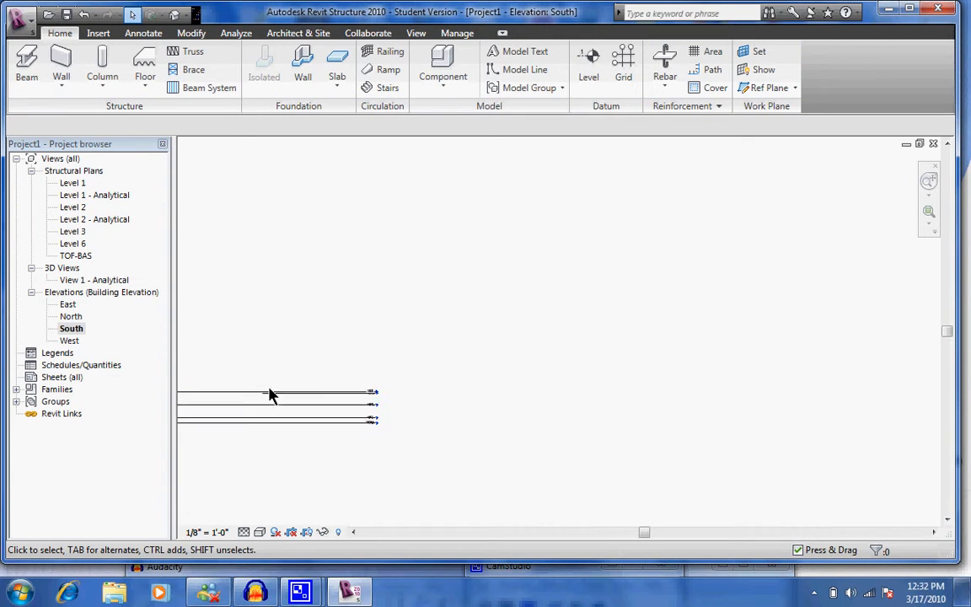
{"action": "scroll", "coordinate": [211, 394], "scroll_direction": "up", "scroll_amount": 6}
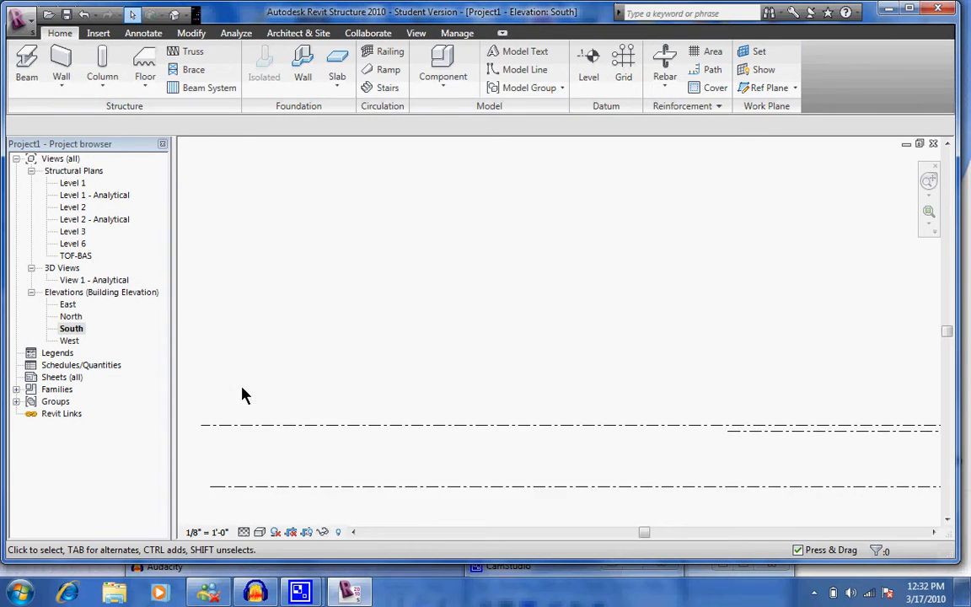
{"action": "left_click", "coordinate": [723, 434]}
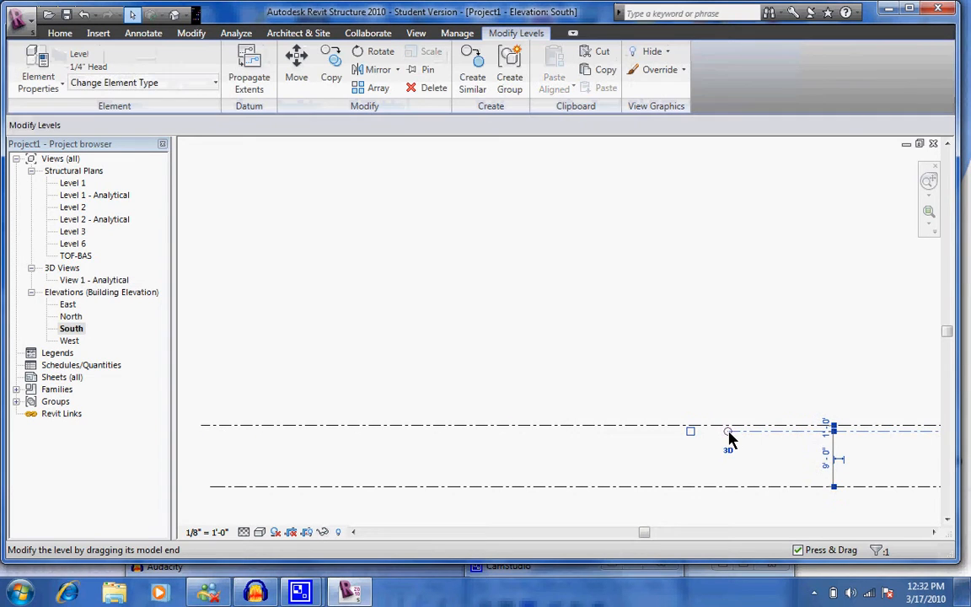
{"action": "left_click_drag", "start_coordinate": [612, 438], "coordinate": [211, 439]}
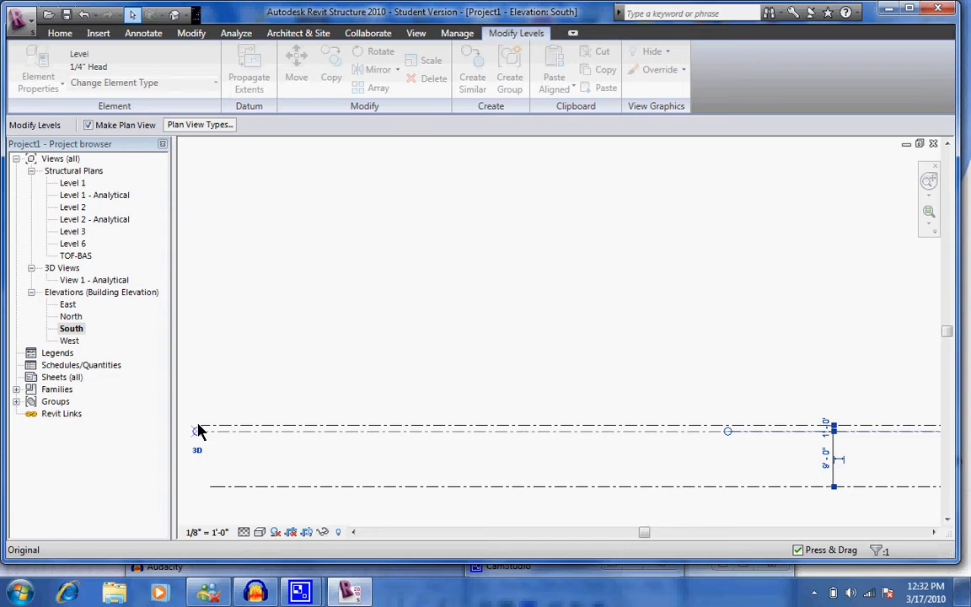
{"action": "key", "text": "Escape"}
{"action": "scroll", "coordinate": [489, 428], "scroll_direction": "down", "scroll_amount": 3}
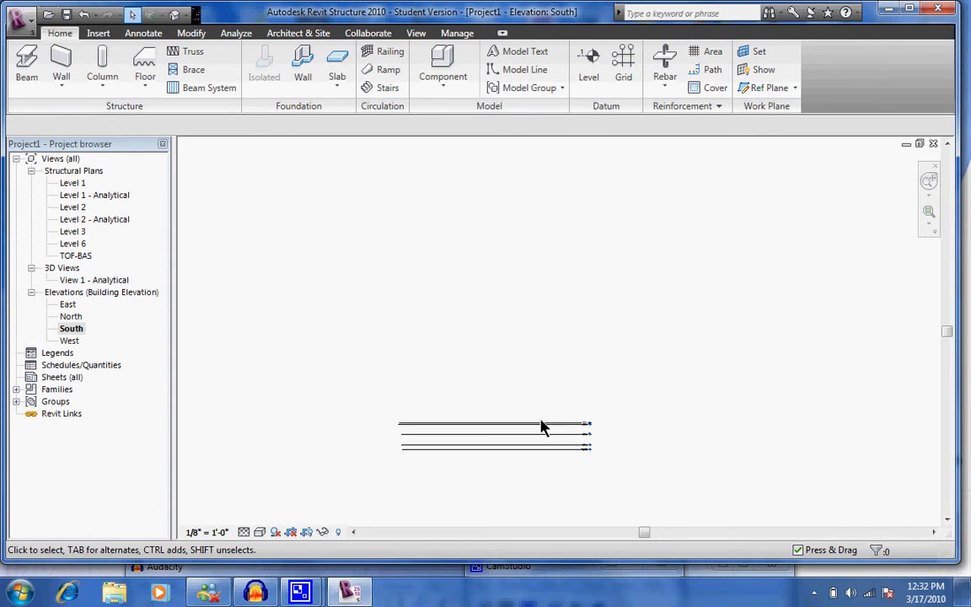
Rename the level 1' below Level 3 and its structural plan view to LEVEL3_TOS through the level's instance properties.
{"action": "scroll", "coordinate": [611, 428], "scroll_direction": "up", "scroll_amount": 3}
{"action": "scroll", "coordinate": [598, 439], "scroll_direction": "up", "scroll_amount": 3}
{"action": "scroll", "coordinate": [613, 429], "scroll_direction": "down", "scroll_amount": 3}
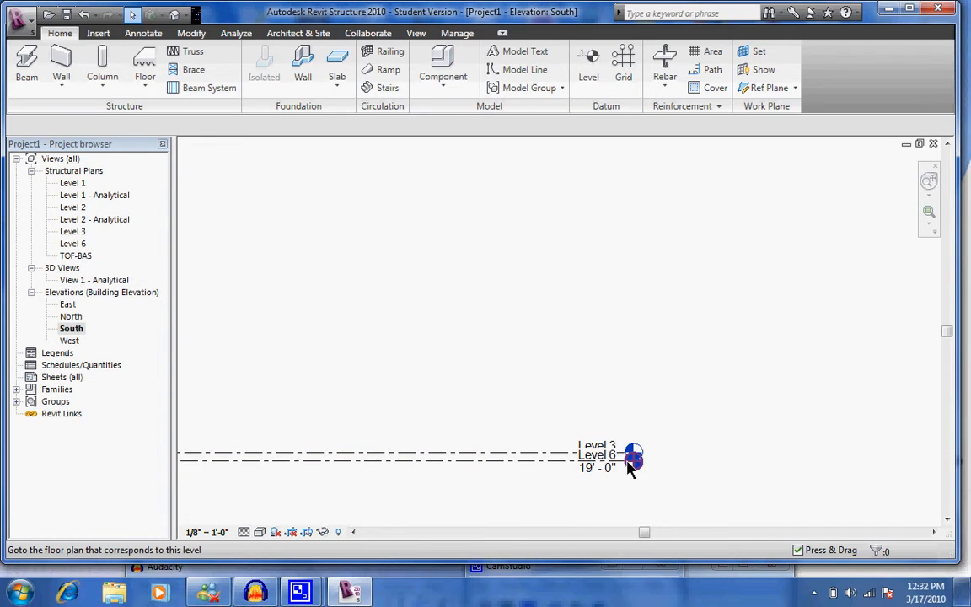
{"action": "left_click_drag", "start_coordinate": [636, 462], "coordinate": [655, 475]}
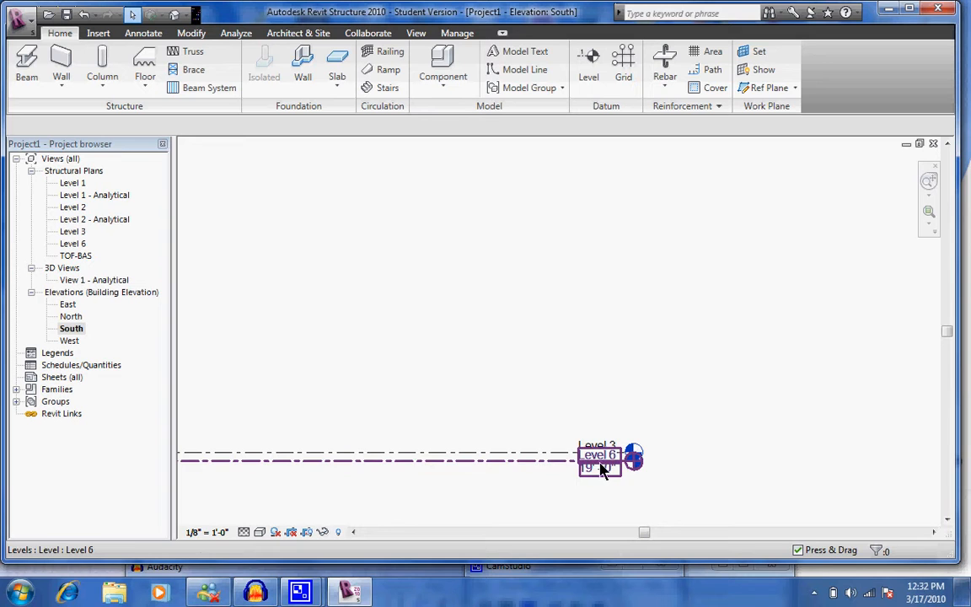
{"action": "left_click", "coordinate": [556, 461]}
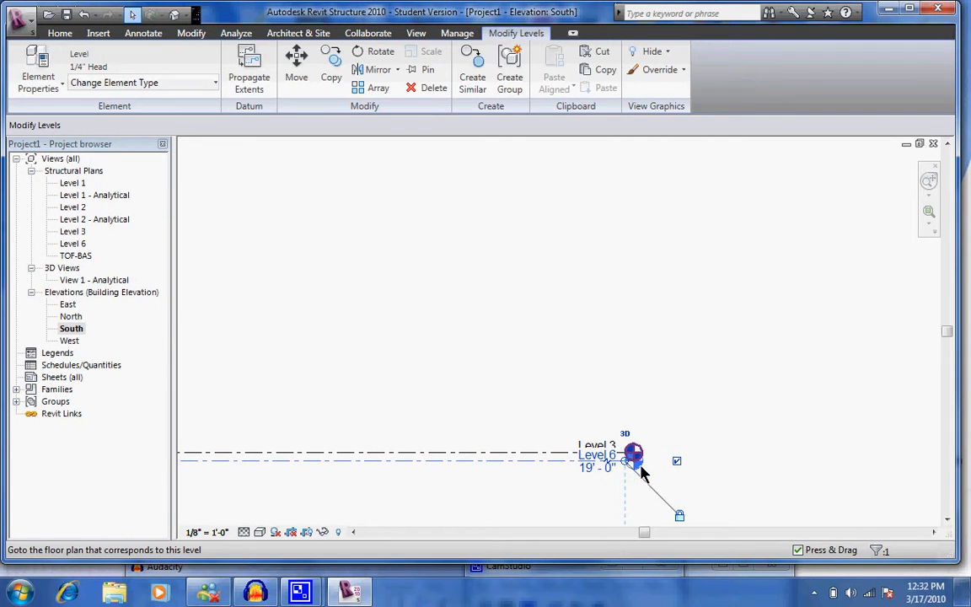
{"action": "mouse_move", "coordinate": [634, 457]}
{"action": "left_mouse_down"}
{"action": "mouse_move", "coordinate": [657, 504]}
{"action": "mouse_move", "coordinate": [626, 467]}
{"action": "left_mouse_up"}
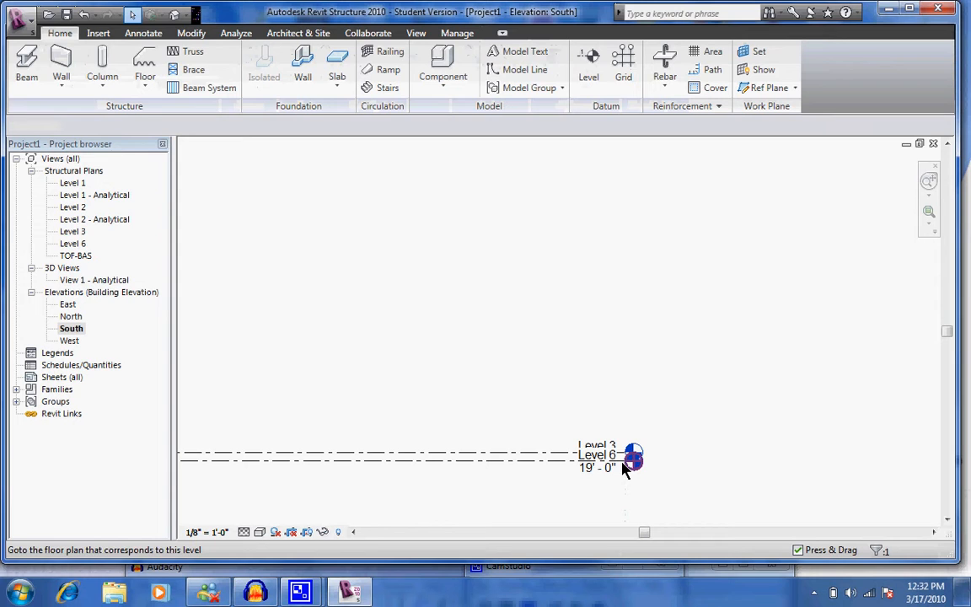
{"action": "left_click", "coordinate": [554, 459]}
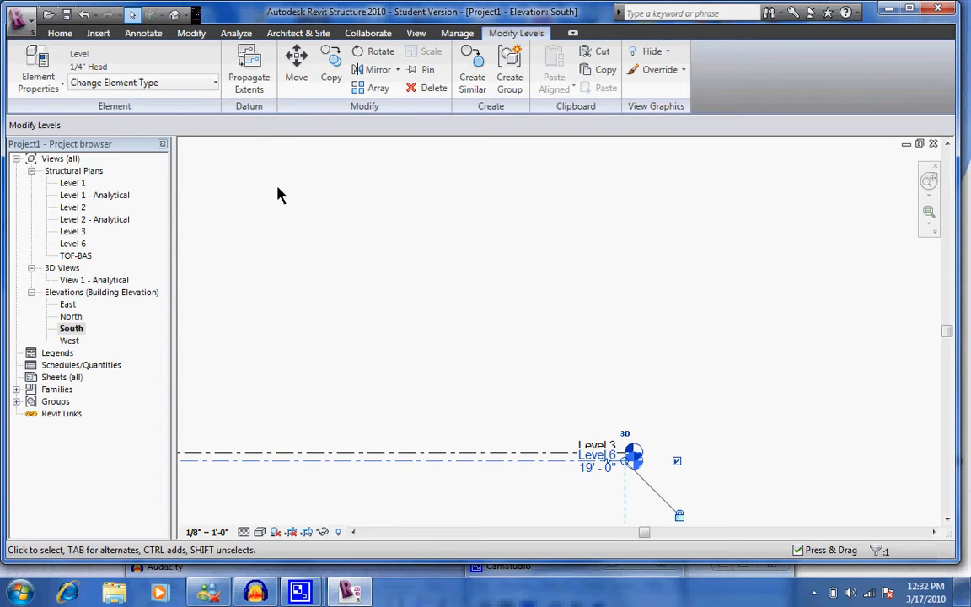
{"action": "left_click", "coordinate": [40, 59]}
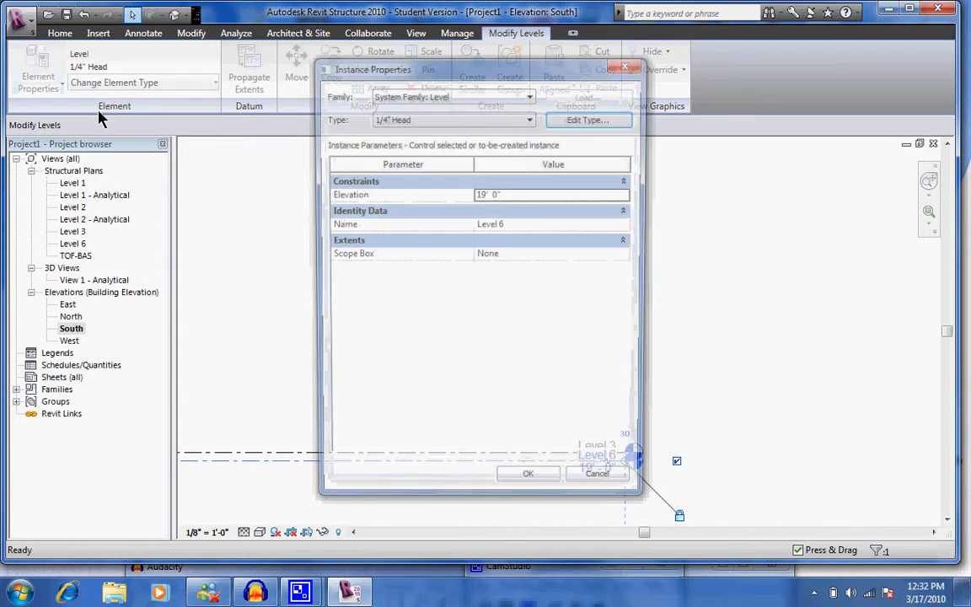
{"action": "left_click", "coordinate": [506, 224]}
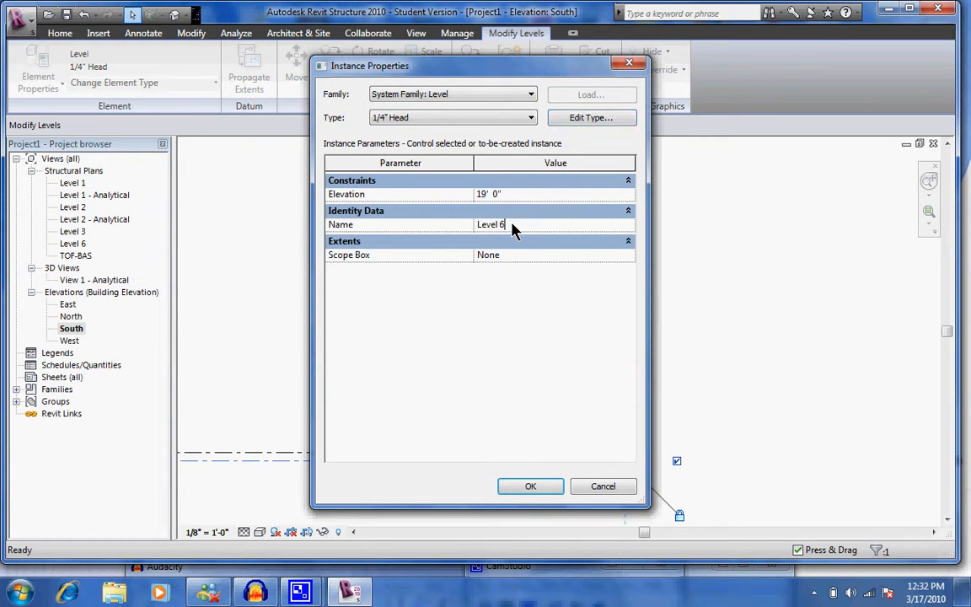
{"action": "left_click_drag", "start_coordinate": [516, 225], "coordinate": [424, 217]}
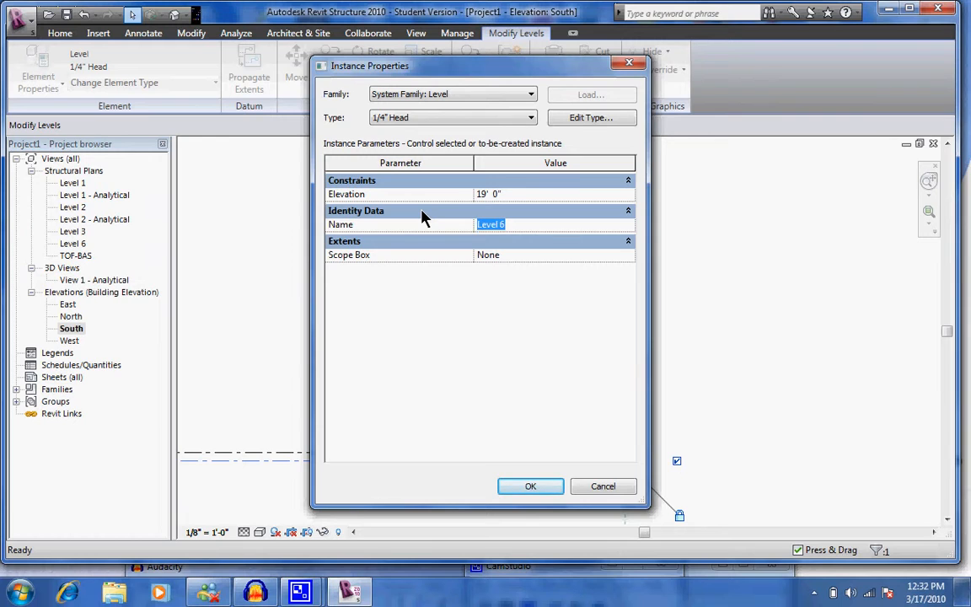
{"action": "key", "text": "BackSpace"}
{"action": "type", "text": "IE"}
{"action": "key", "text": "BackSpace"}
{"action": "key", "text": "BackSpace"}
{"action": "type", "text": "lEV"}
{"action": "key", "text": "BackSpace"}
{"action": "key", "text": "BackSpace"}
{"action": "key", "text": "BackSpace"}
{"action": "type", "text": "lEVE"}
{"action": "key", "text": "BackSpace"}
{"action": "key", "text": "BackSpace"}
{"action": "key", "text": "BackSpace"}
{"action": "key", "text": "BackSpace"}
{"action": "type", "text": "LEVEL3_to"}
{"action": "key", "text": "BackSpace"}
{"action": "key", "text": "BackSpace"}
{"action": "type", "text": "TOS"}
{"action": "left_click", "coordinate": [527, 489]}
{"action": "left_click", "coordinate": [530, 302]}
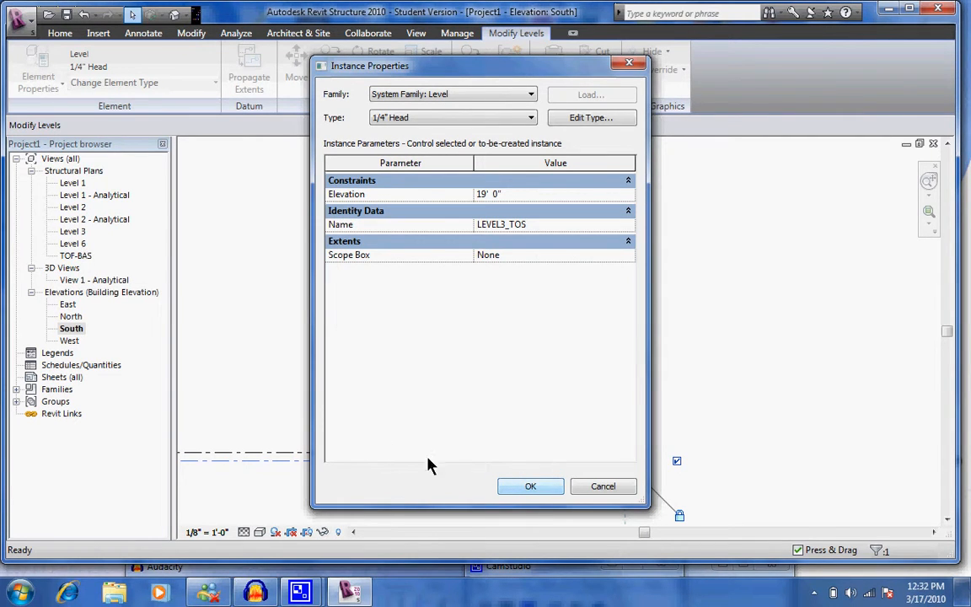
{"action": "left_click", "coordinate": [524, 487]}
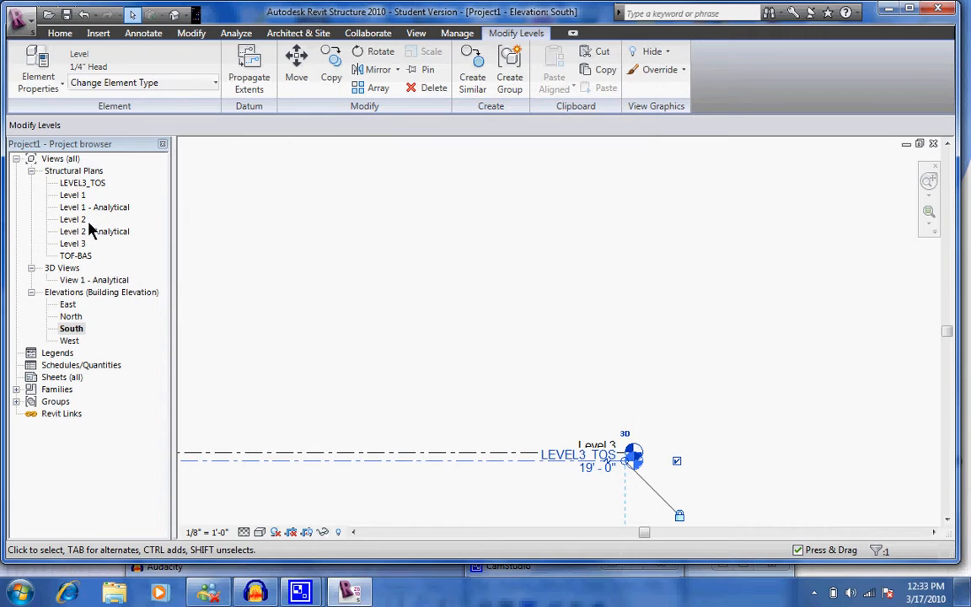
Open the Level 1 structural plan view.
{"action": "scroll", "coordinate": [338, 338], "scroll_direction": "down", "scroll_amount": 3}
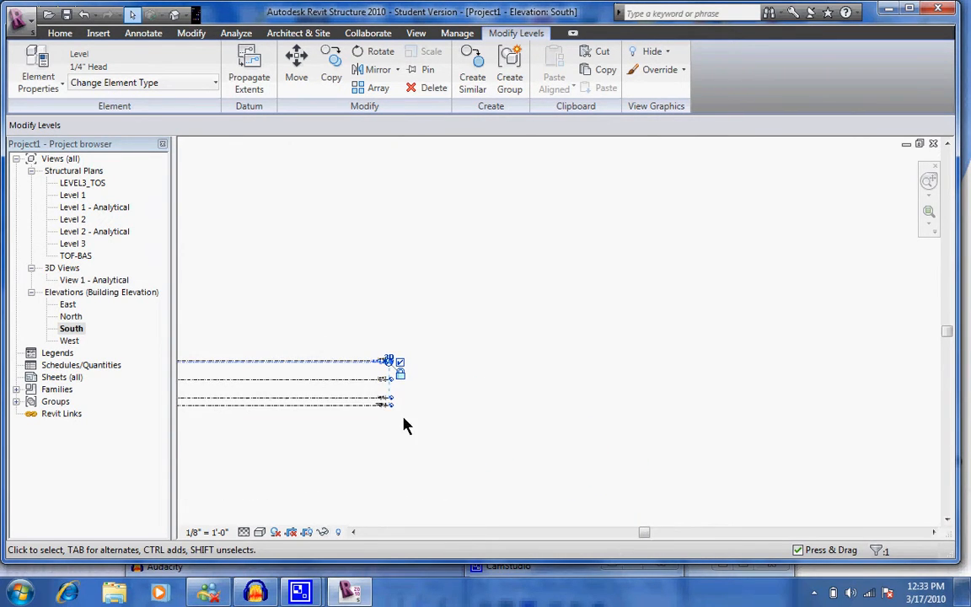
{"action": "scroll", "coordinate": [319, 390], "scroll_direction": "up", "scroll_amount": 4}
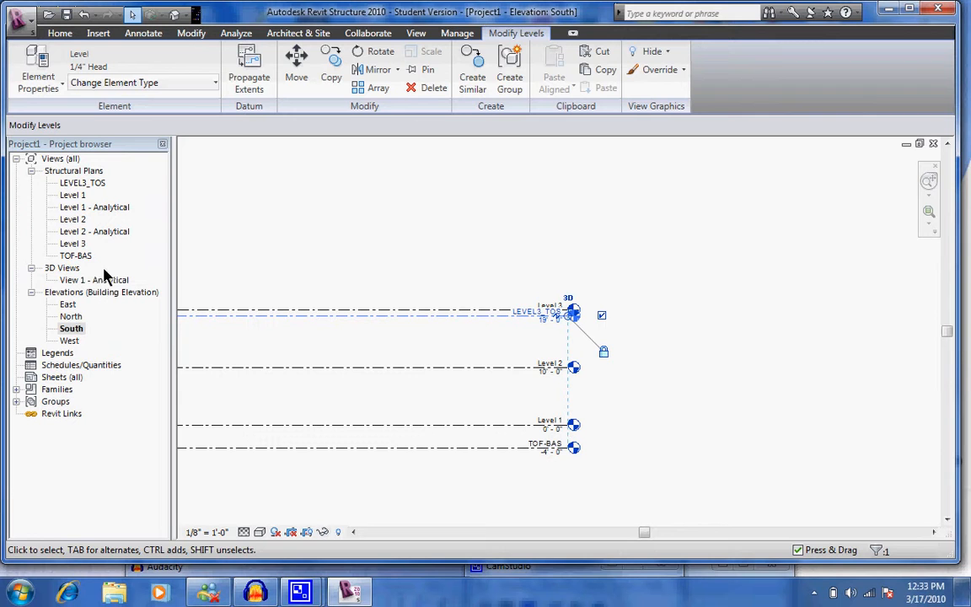
{"action": "double_click", "coordinate": [83, 195]}
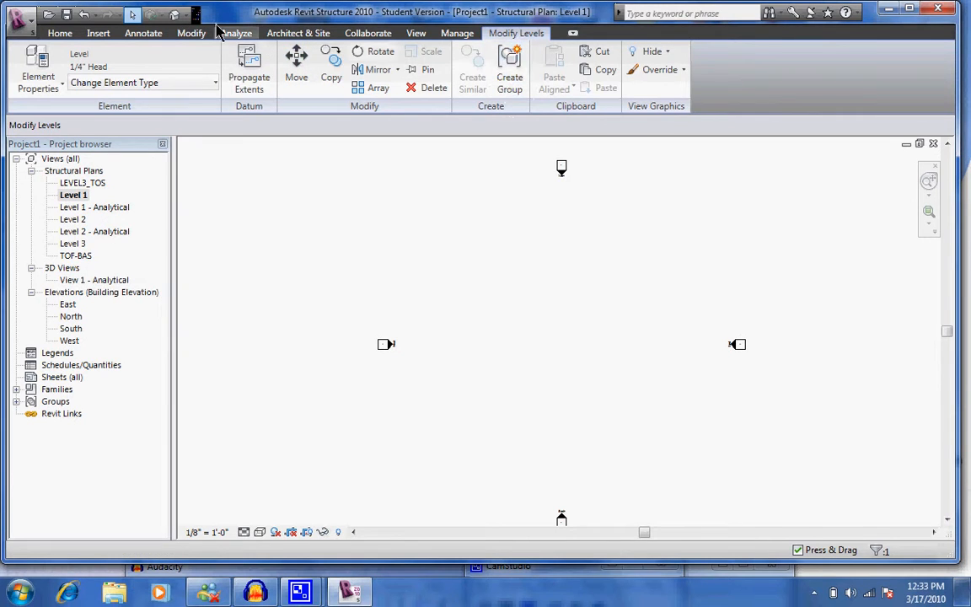
Draw a horizontal grid line across the upper part of the Level 1 plan, just below the north elevation marker.
{"action": "left_click", "coordinate": [58, 36]}
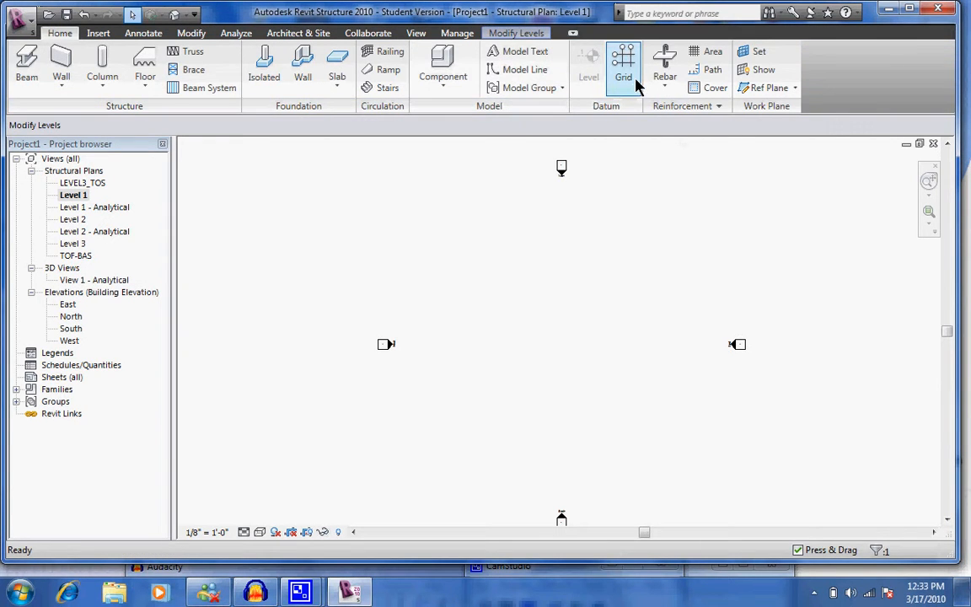
{"action": "left_click", "coordinate": [484, 174]}
{"action": "key", "text": "g"}
{"action": "key", "text": "r"}
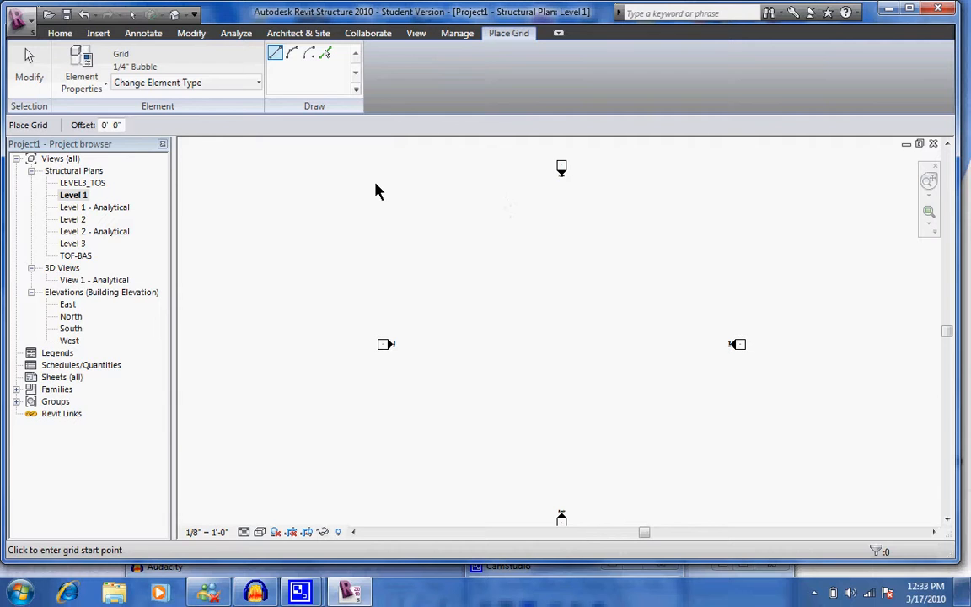
{"action": "left_click", "coordinate": [373, 180]}
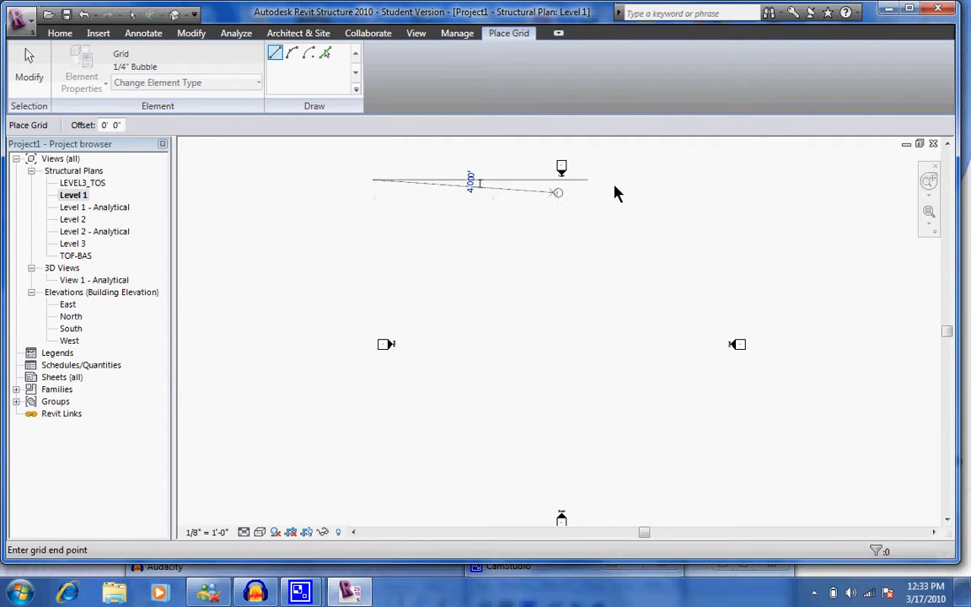
{"action": "left_click", "coordinate": [776, 181]}
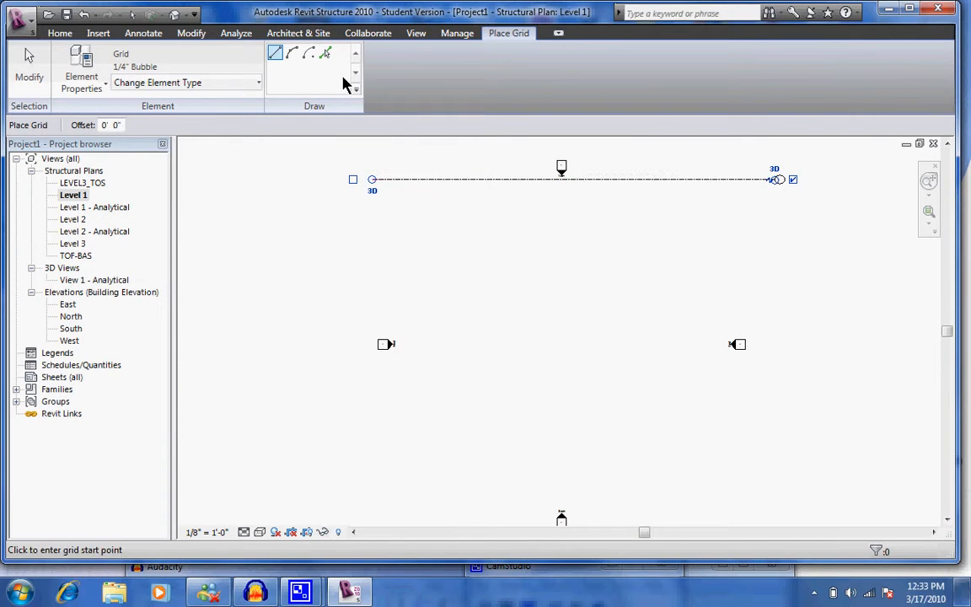
Add a parallel grid line above the first one using Pick Lines with a 25' offset.
{"action": "left_click", "coordinate": [327, 53]}
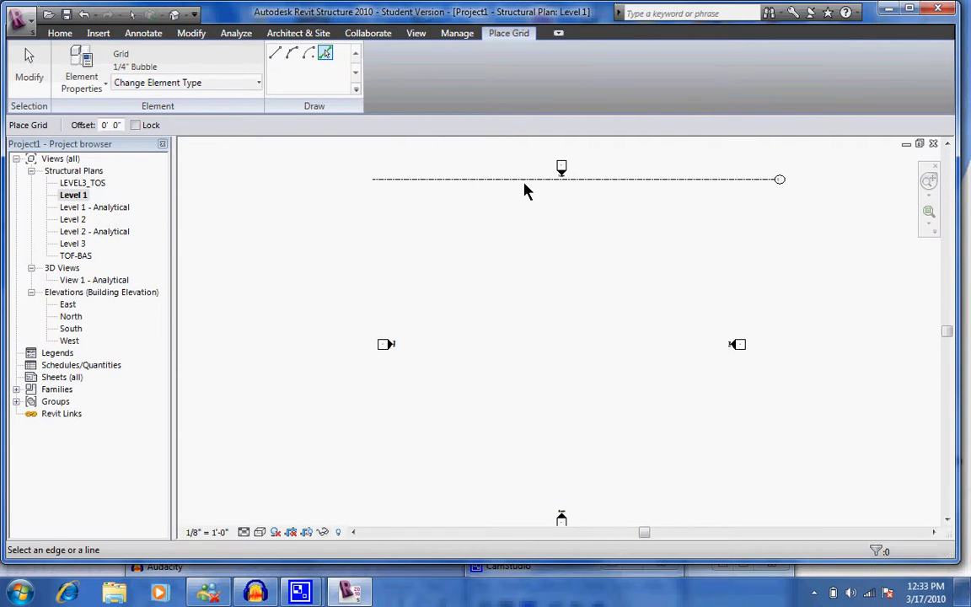
{"action": "double_click", "coordinate": [108, 125]}
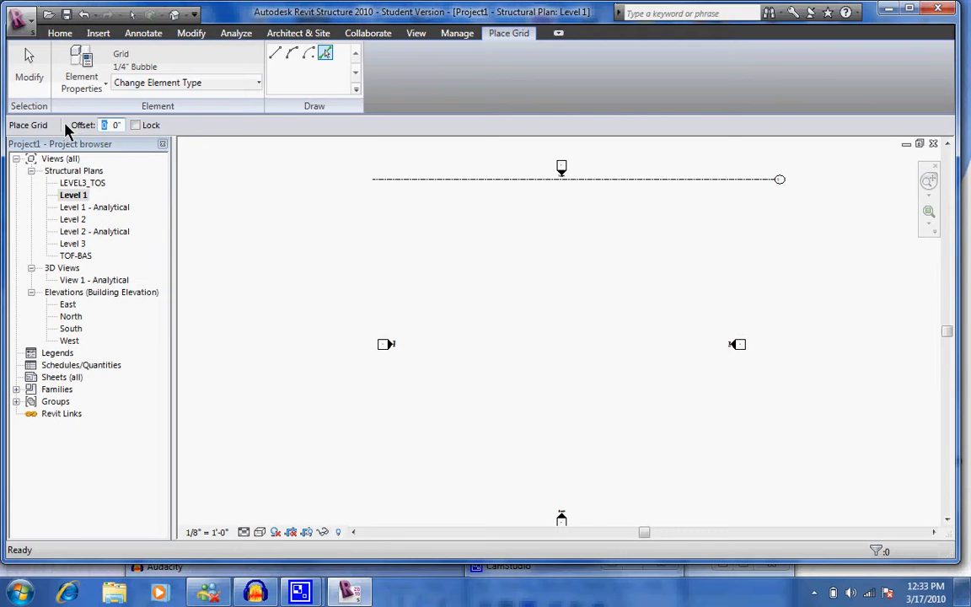
{"action": "type", "text": "25"}
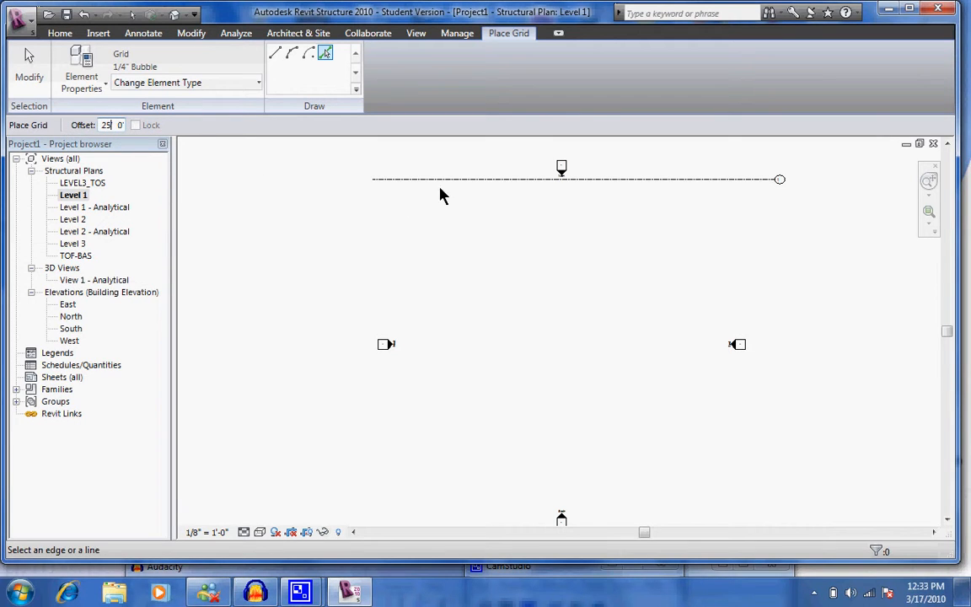
{"action": "left_click", "coordinate": [453, 182]}
{"action": "right_click", "coordinate": [440, 235]}
{"action": "left_click", "coordinate": [486, 242]}
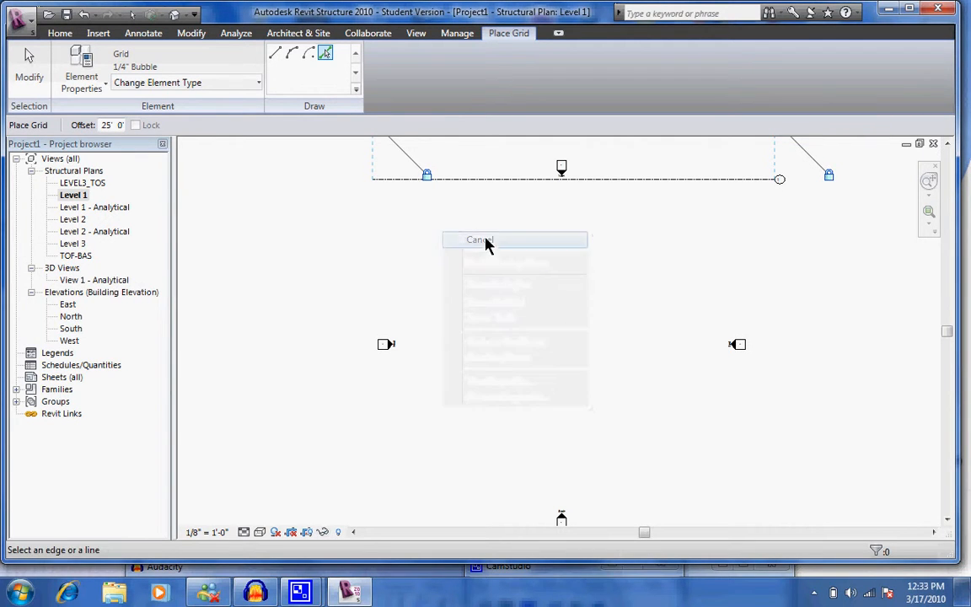
Add a grid line 25' below the first one with the same offset, and end grid placement.
{"action": "left_click", "coordinate": [481, 188]}
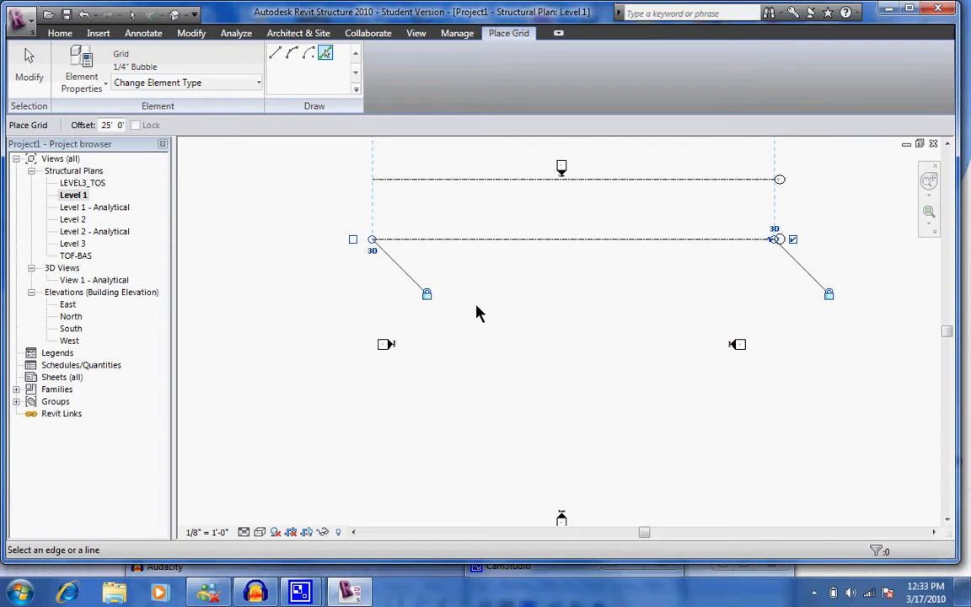
{"action": "key", "text": "Escape"}
{"action": "key", "text": "Escape"}
{"action": "left_click", "coordinate": [488, 242]}
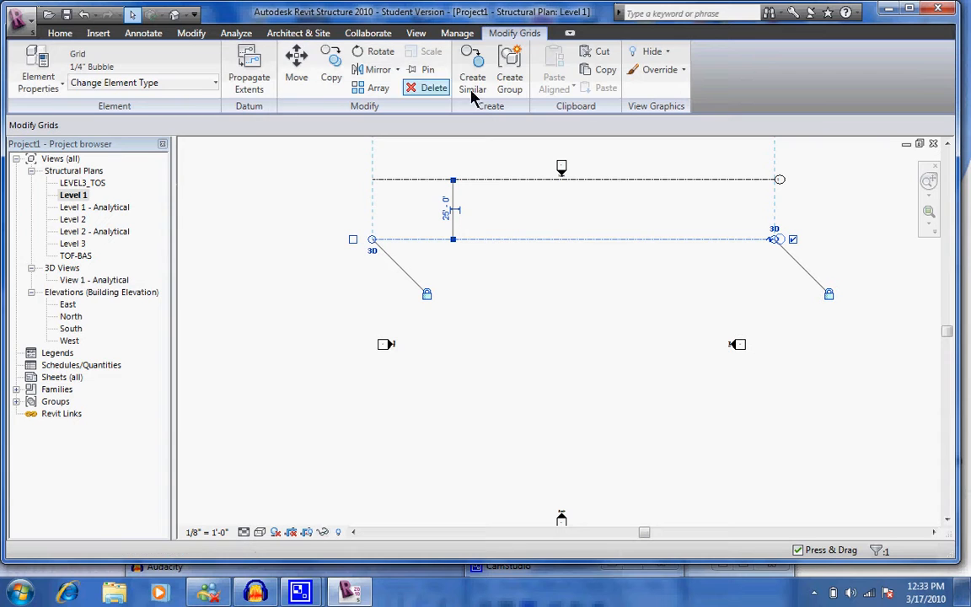
{"action": "key", "text": "Escape"}
Check the names of the newest grid line and the first grid line above it in their instance properties.
{"action": "scroll", "coordinate": [465, 165], "scroll_direction": "down", "scroll_amount": 1}
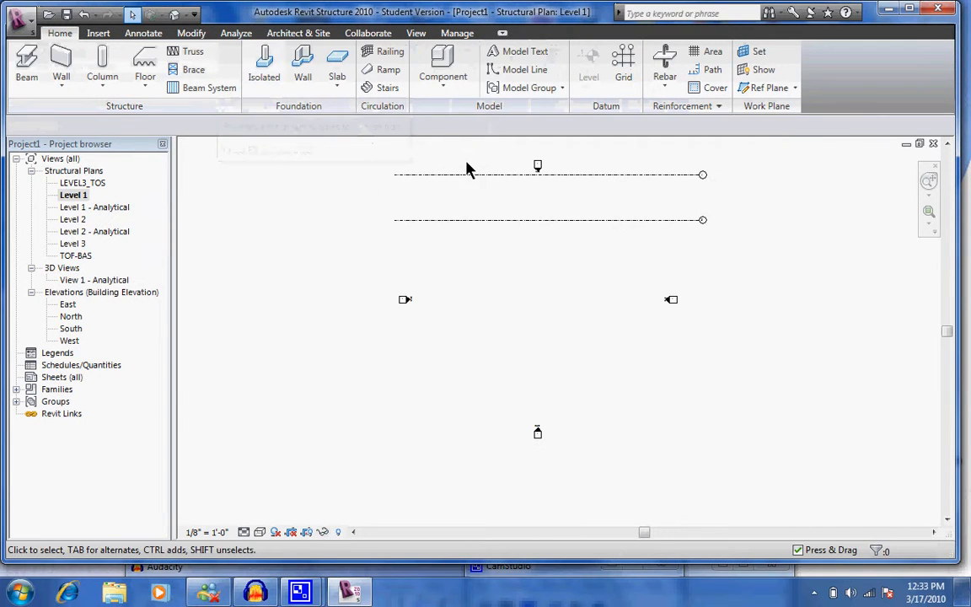
{"action": "scroll", "coordinate": [705, 220], "scroll_direction": "up", "scroll_amount": 1}
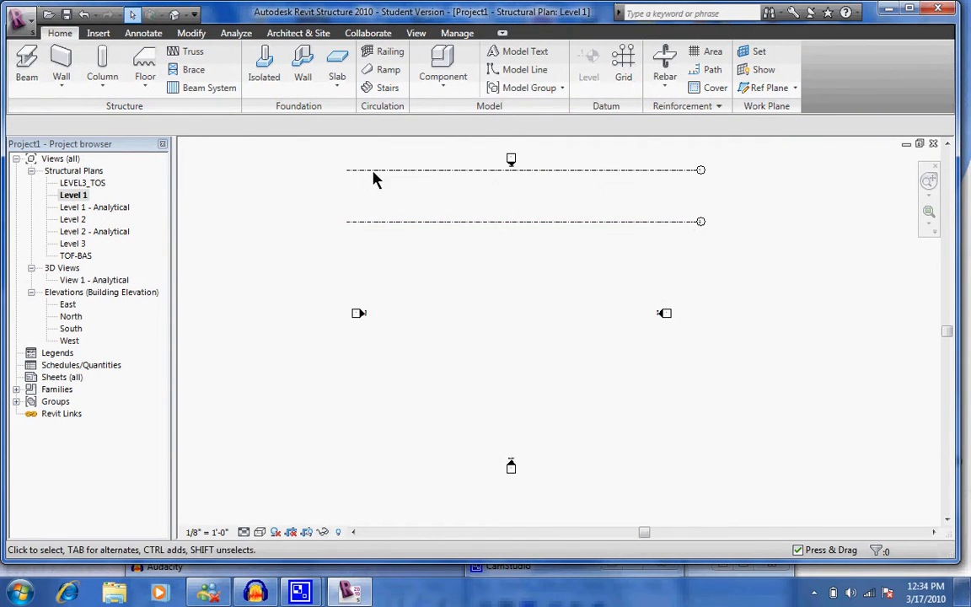
{"action": "left_click", "coordinate": [519, 223]}
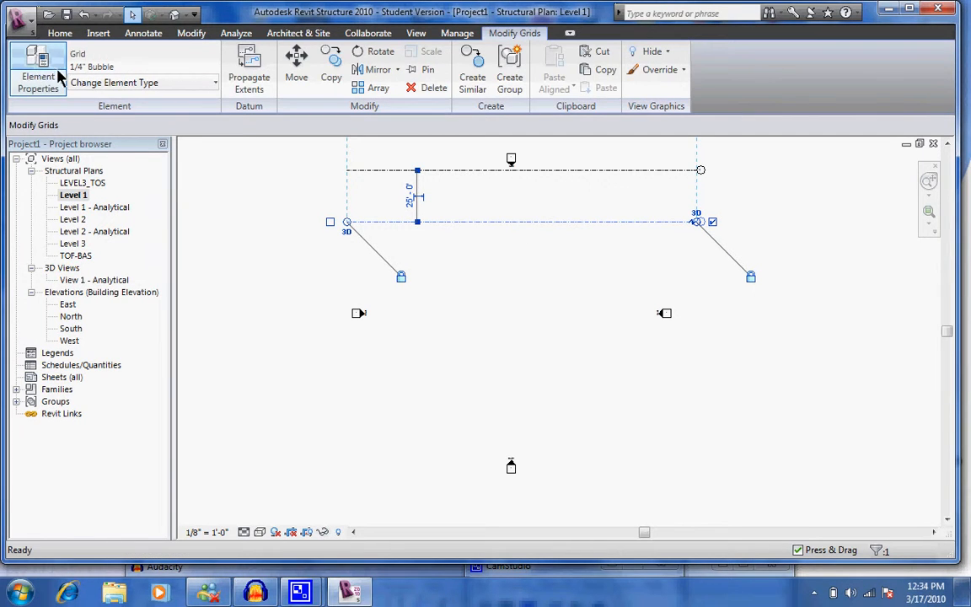
{"action": "left_click", "coordinate": [38, 72]}
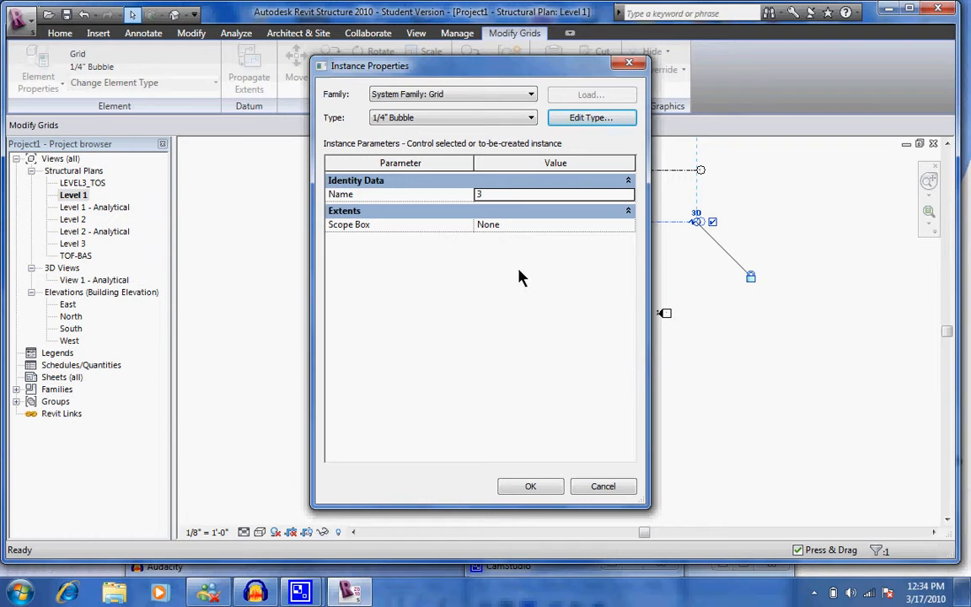
{"action": "left_click", "coordinate": [610, 488]}
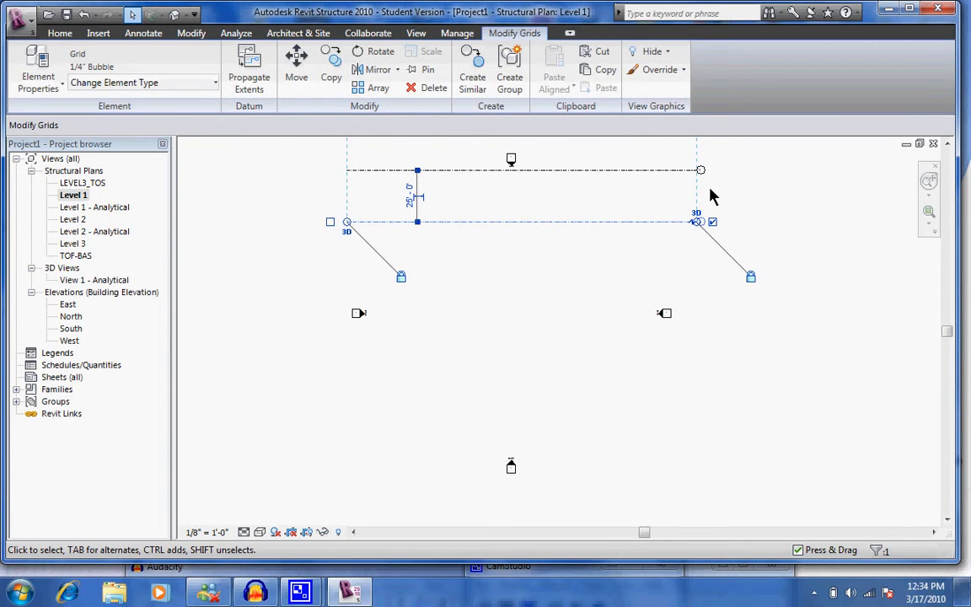
{"action": "left_click", "coordinate": [710, 194]}
{"action": "left_click", "coordinate": [708, 173]}
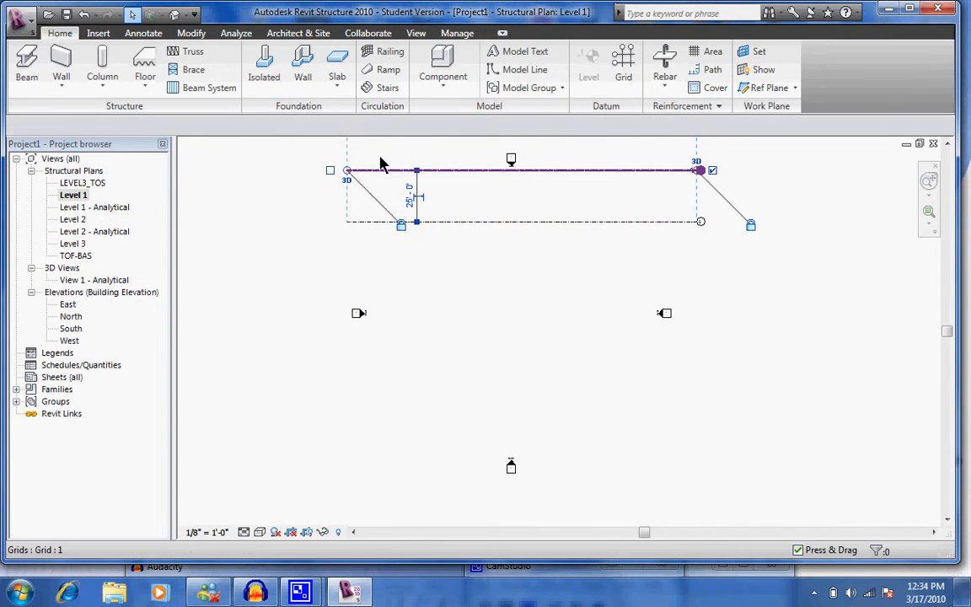
{"action": "left_click", "coordinate": [59, 65]}
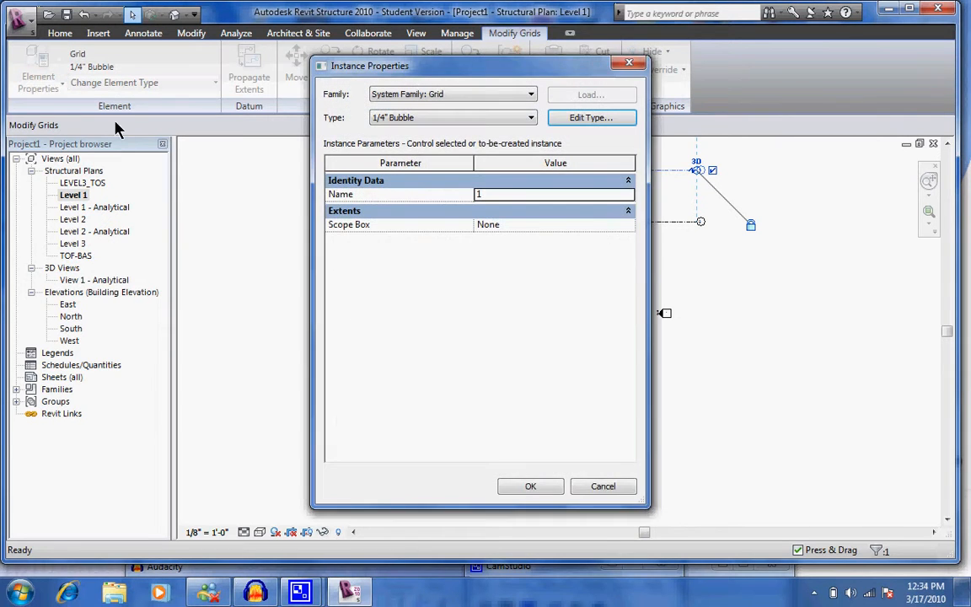
{"action": "left_click", "coordinate": [528, 486]}
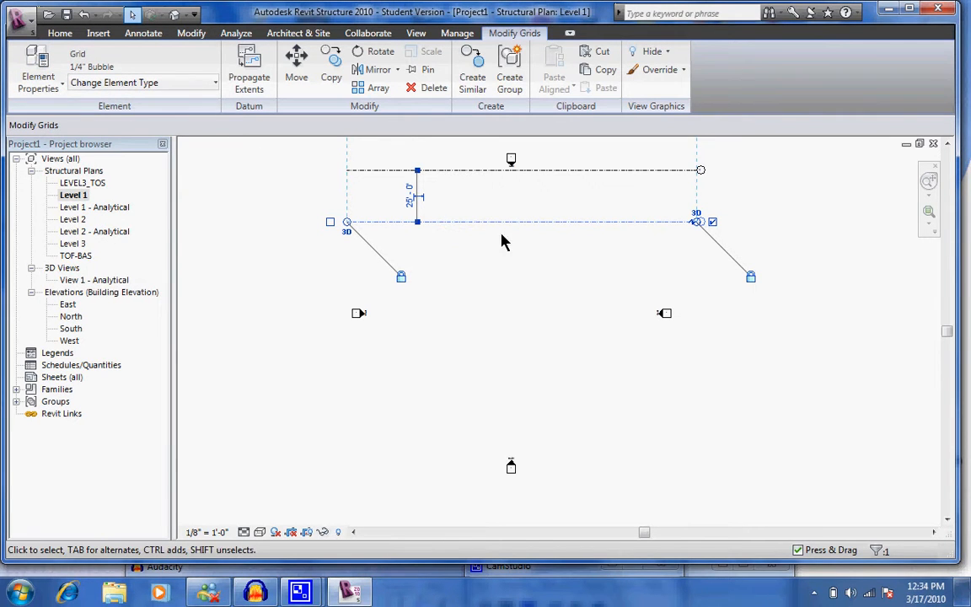
Try to rename the grid line 25' below the first one to 2.
{"action": "left_click", "coordinate": [44, 61]}
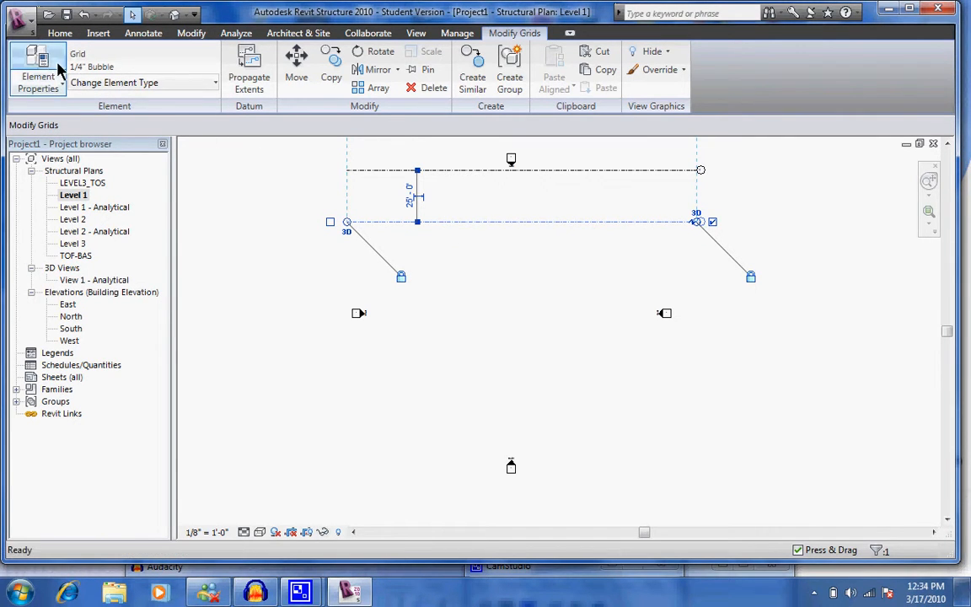
{"action": "left_click", "coordinate": [486, 195]}
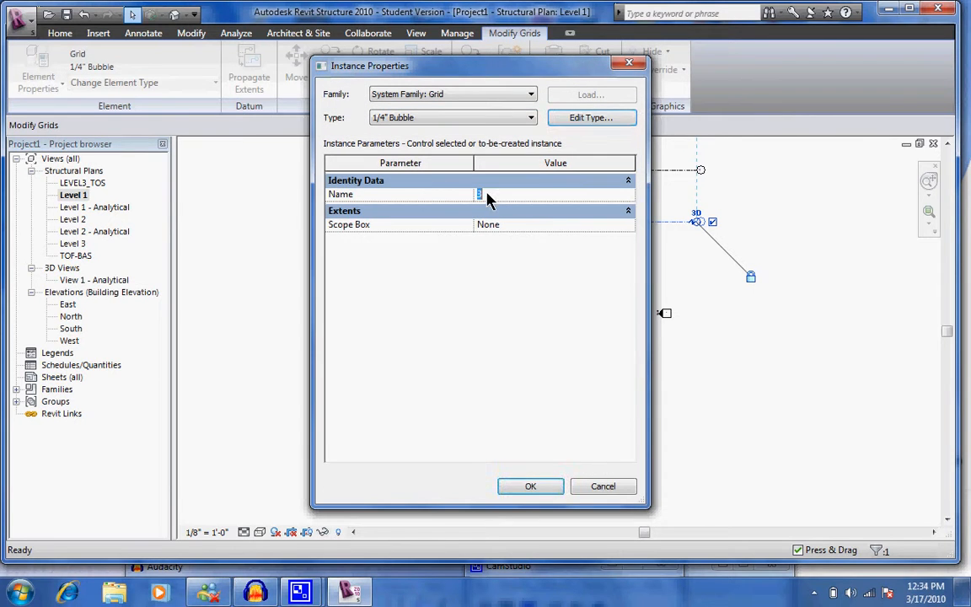
{"action": "type", "text": "2"}
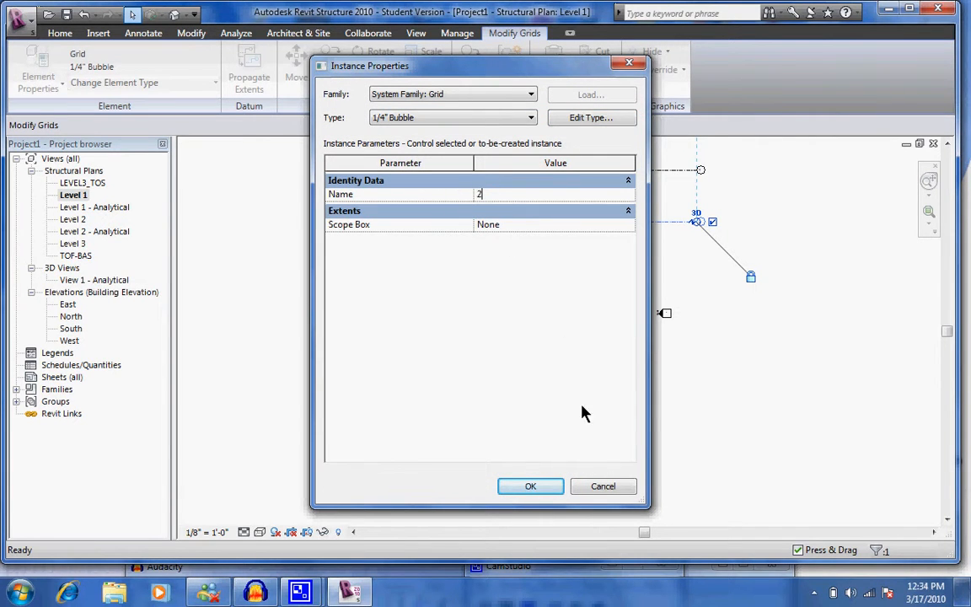
{"action": "left_click", "coordinate": [540, 488]}
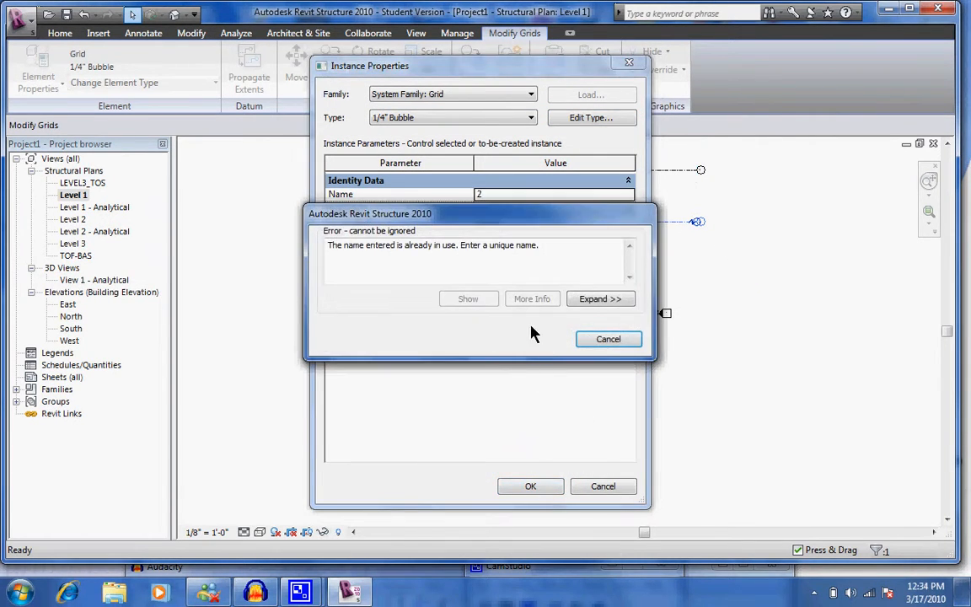
Leave the lower grid line's instance properties and delete the topmost grid line, 25' above the first one.
{"action": "left_click", "coordinate": [607, 340]}
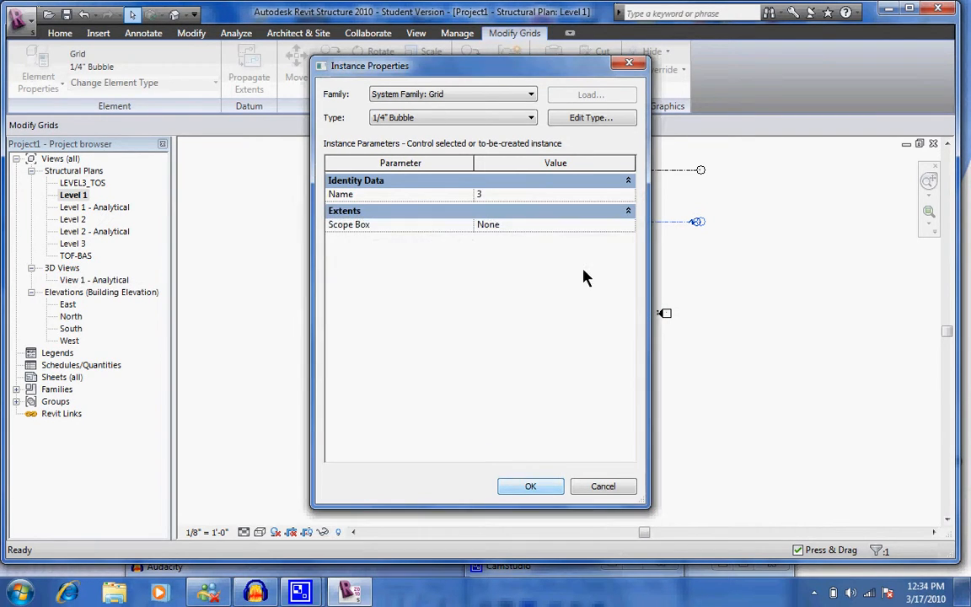
{"action": "left_click", "coordinate": [530, 487]}
{"action": "scroll", "coordinate": [568, 276], "scroll_direction": "down", "scroll_amount": 2}
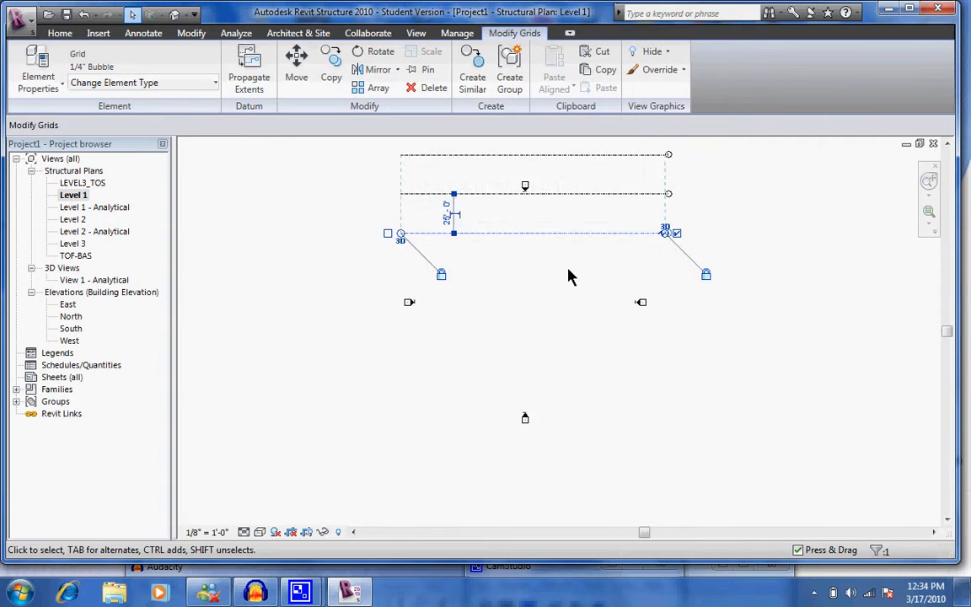
{"action": "left_click", "coordinate": [574, 172]}
{"action": "right_click", "coordinate": [574, 171]}
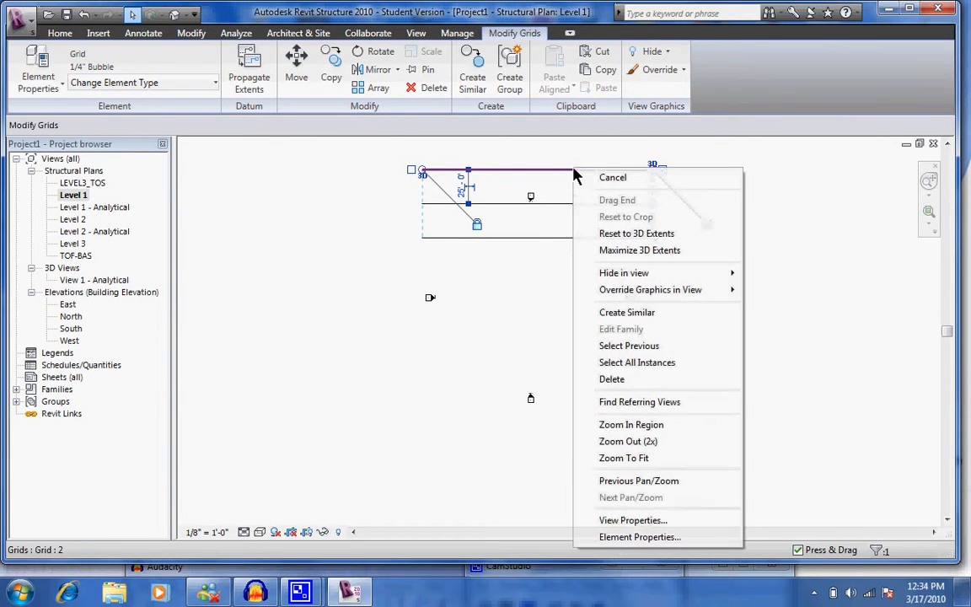
{"action": "left_click", "coordinate": [627, 380]}
Rename the grid line 25' below grid line 1 to 2 in its instance properties.
{"action": "scroll", "coordinate": [666, 243], "scroll_direction": "up", "scroll_amount": 2}
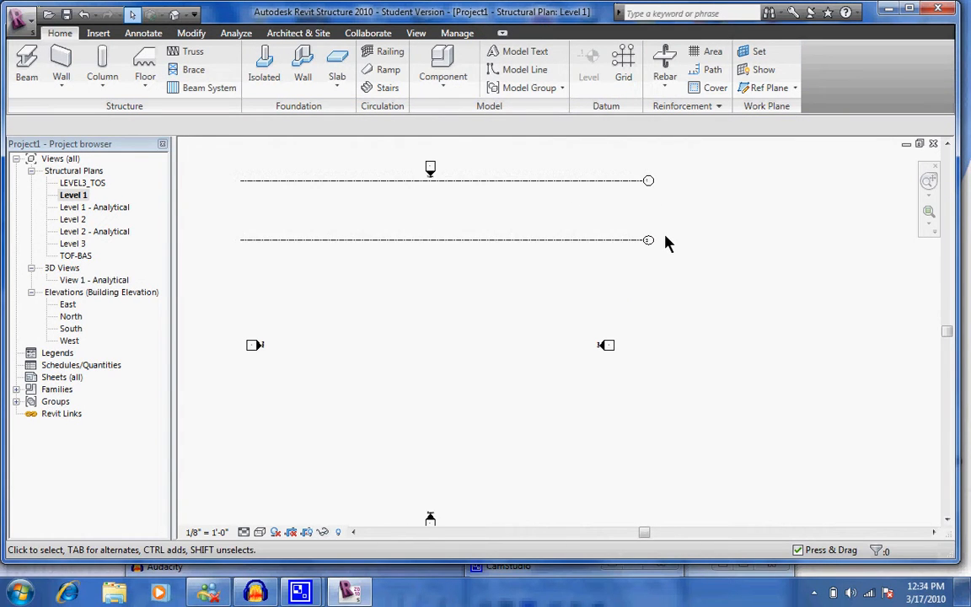
{"action": "left_click", "coordinate": [628, 250]}
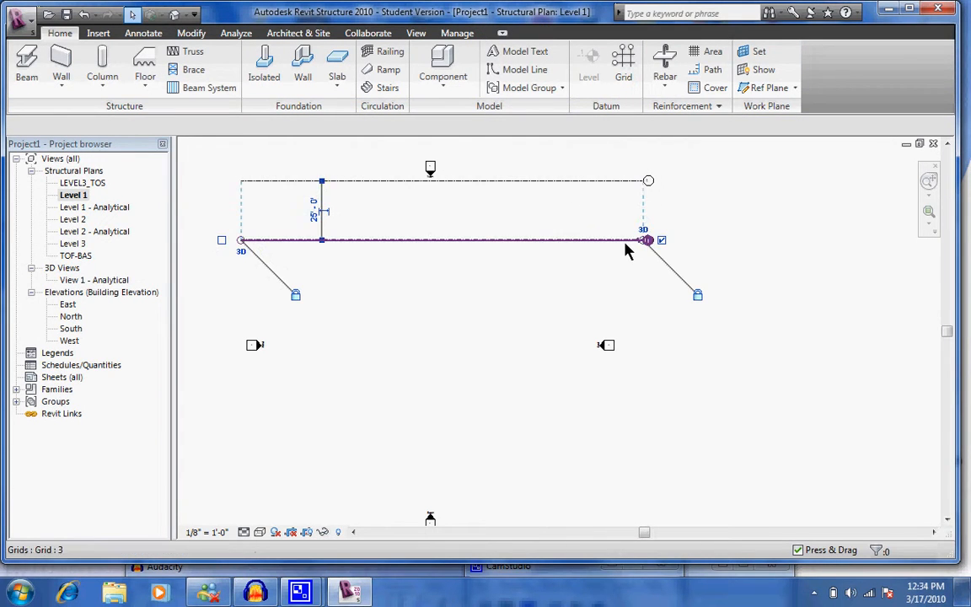
{"action": "right_click", "coordinate": [453, 245]}
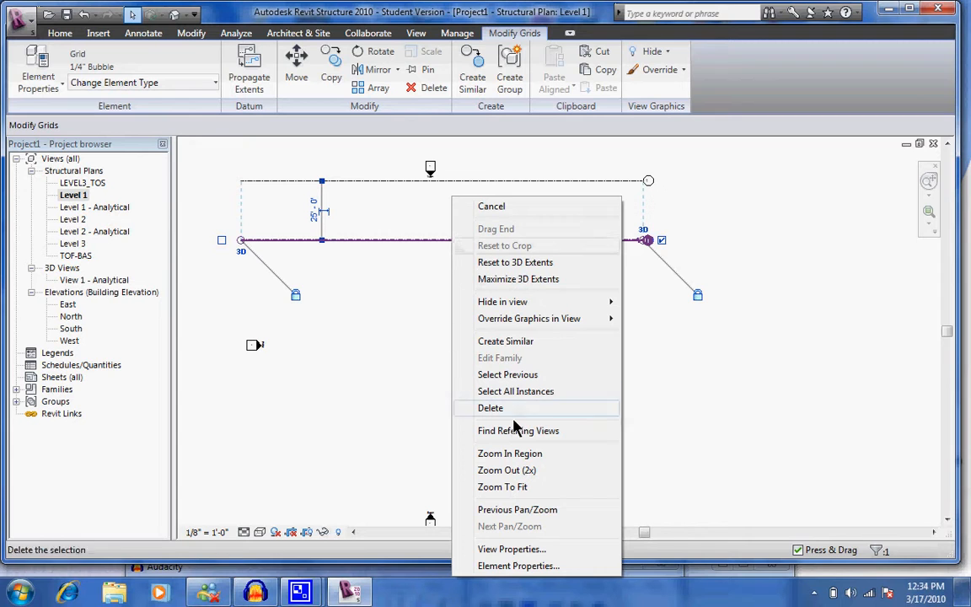
{"action": "left_click", "coordinate": [38, 71]}
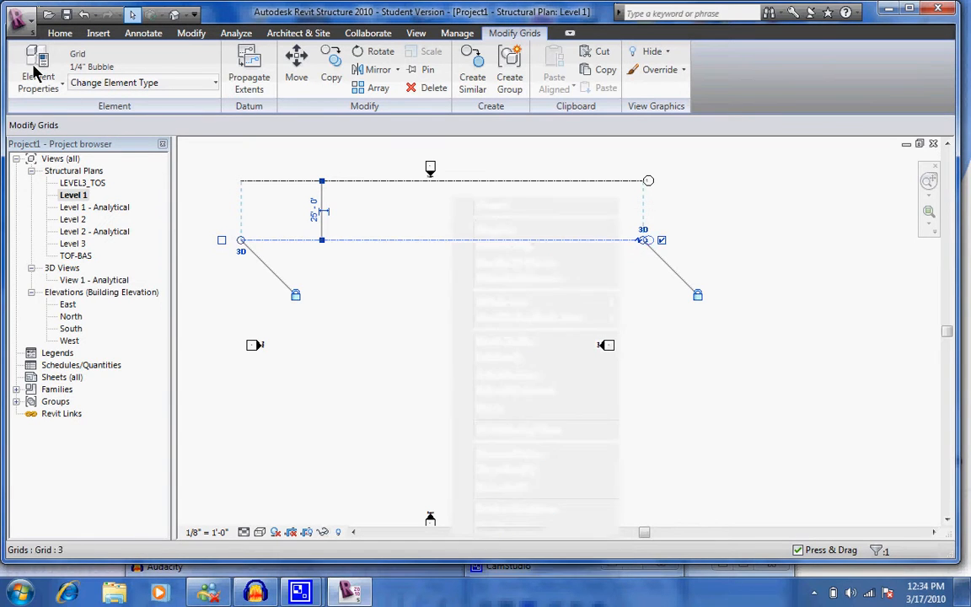
{"action": "left_click", "coordinate": [38, 72]}
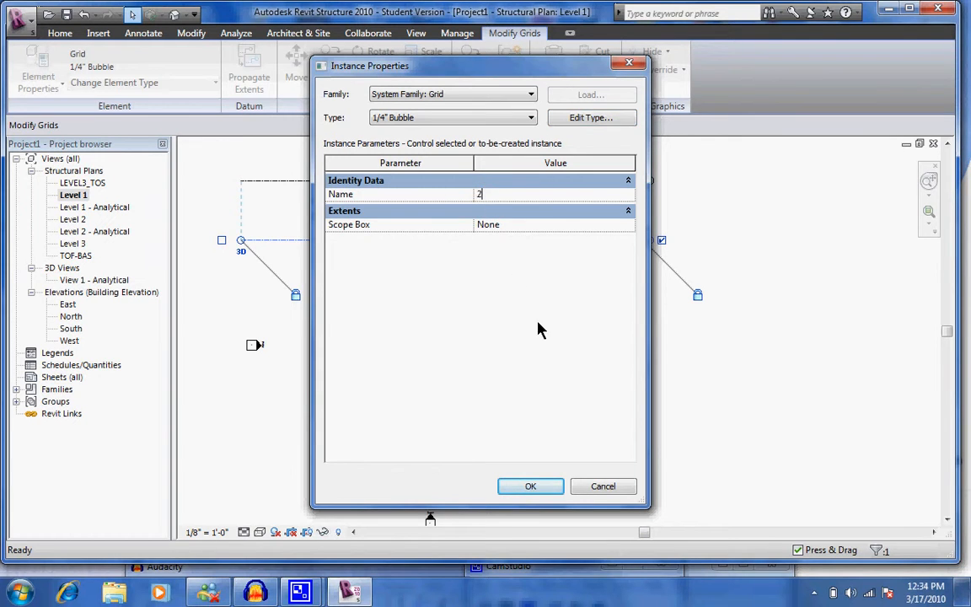
{"action": "left_click", "coordinate": [537, 493]}
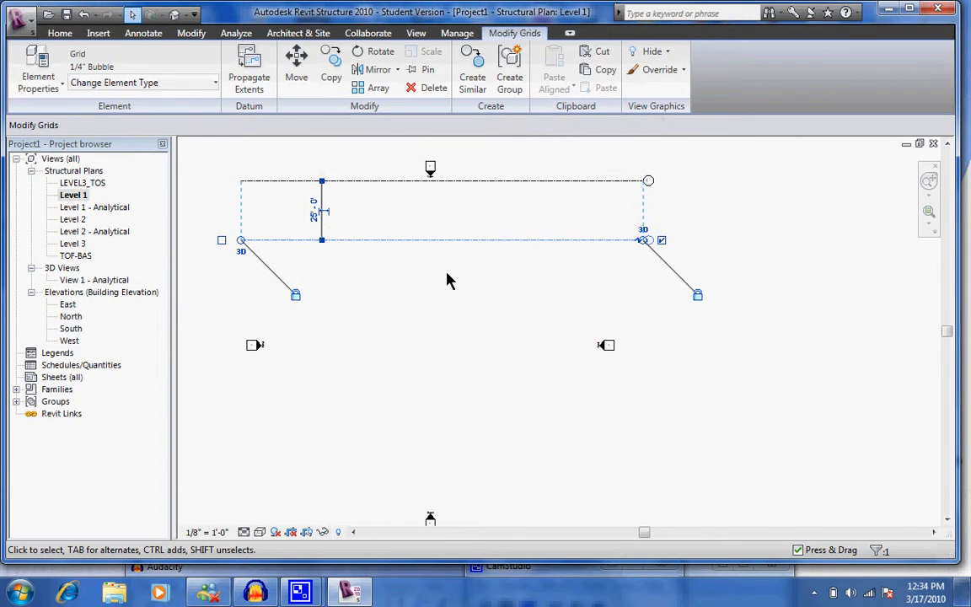
{"action": "left_click", "coordinate": [447, 280]}
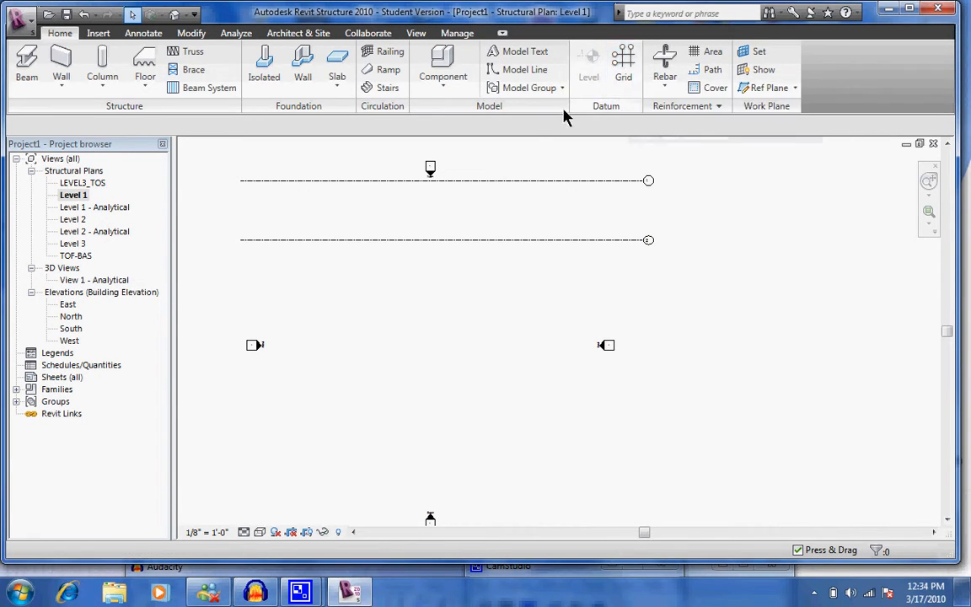
Add a parallel grid line below grid line 2 using Pick Lines with a 25' offset.
{"action": "left_click", "coordinate": [513, 242]}
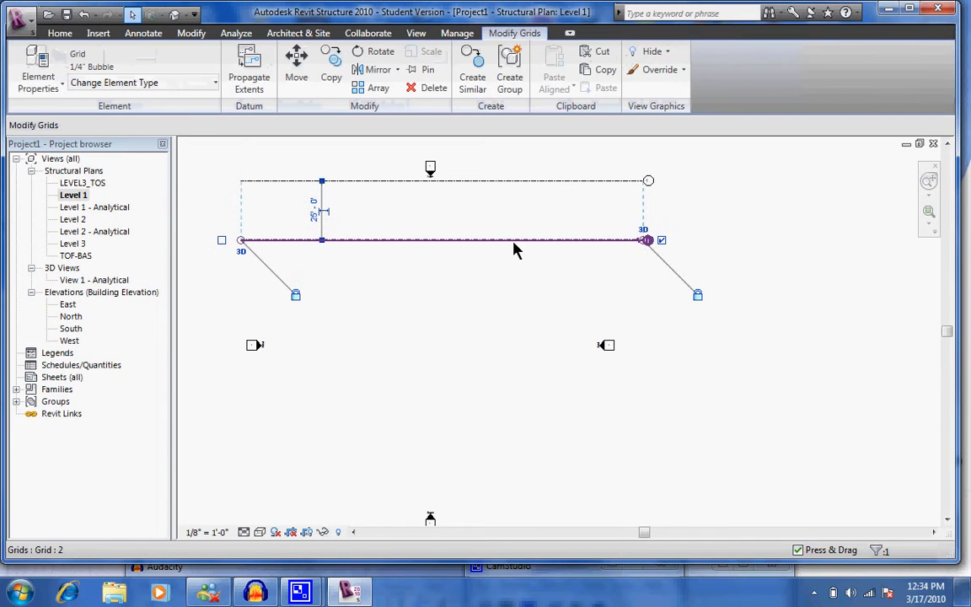
{"action": "right_click", "coordinate": [513, 242]}
{"action": "left_click", "coordinate": [580, 342]}
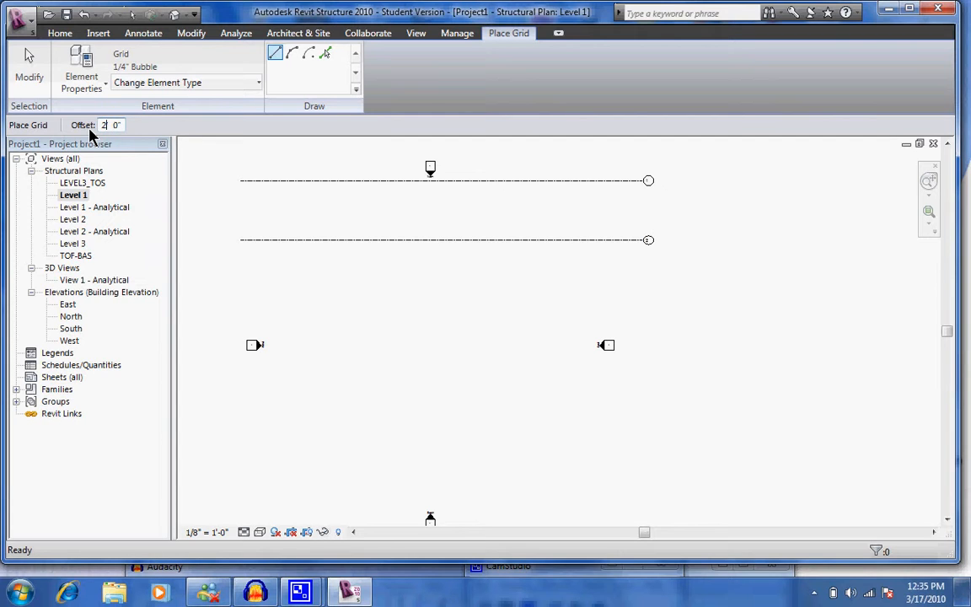
{"action": "type", "text": "25"}
{"action": "left_click", "coordinate": [436, 243]}
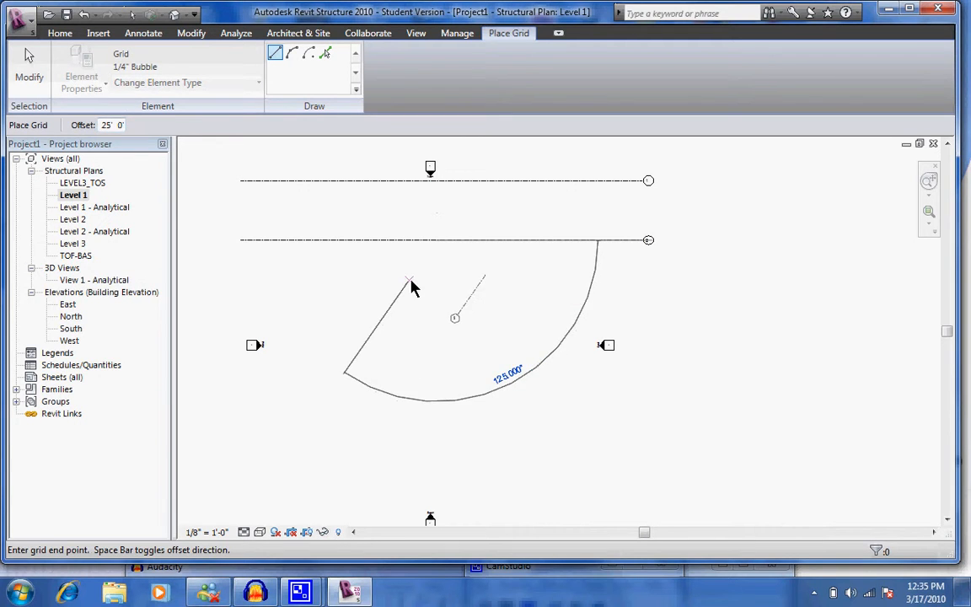
{"action": "key", "text": "Escape"}
{"action": "left_click", "coordinate": [325, 53]}
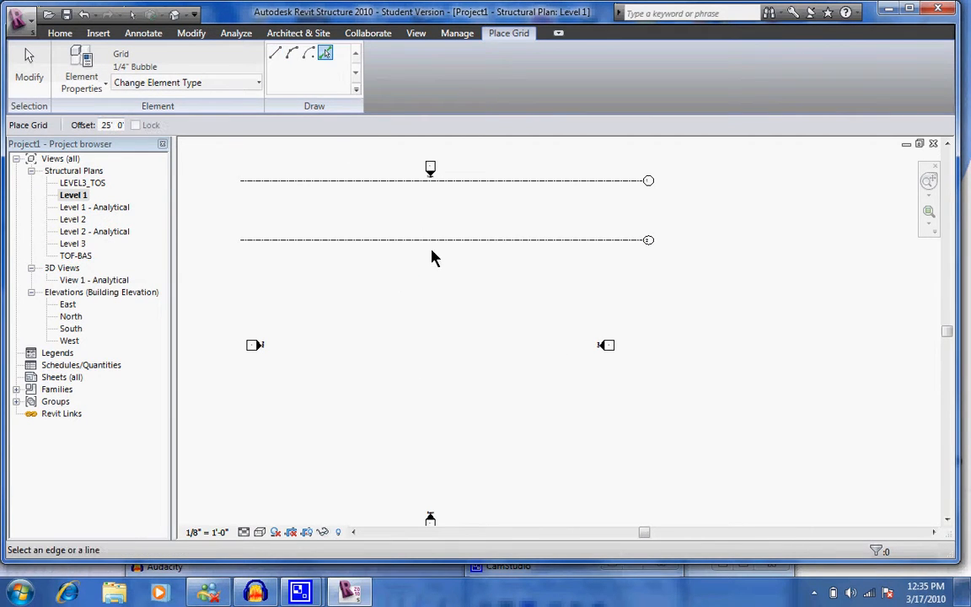
{"action": "left_click", "coordinate": [452, 251]}
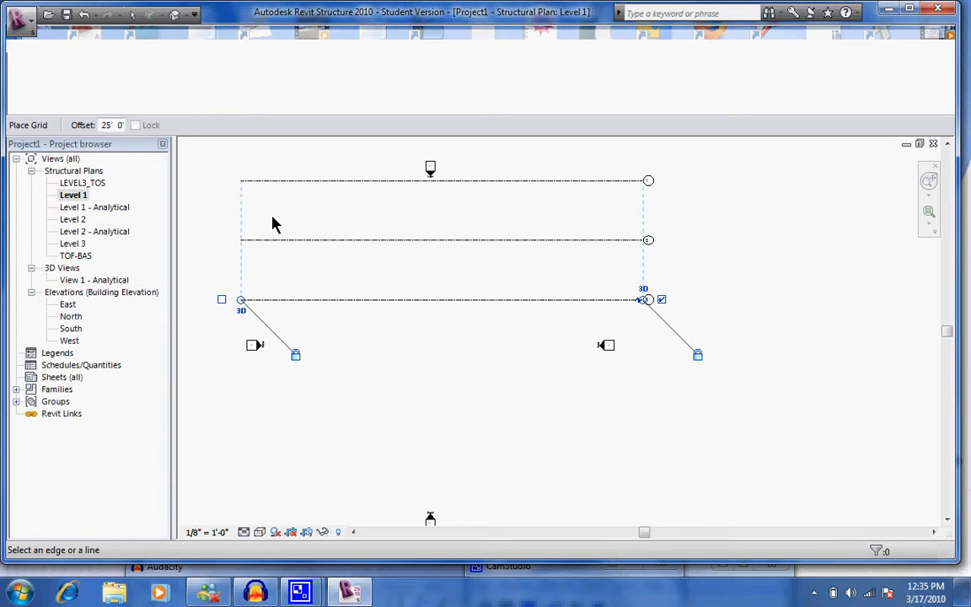
{"action": "key", "text": "Escape"}
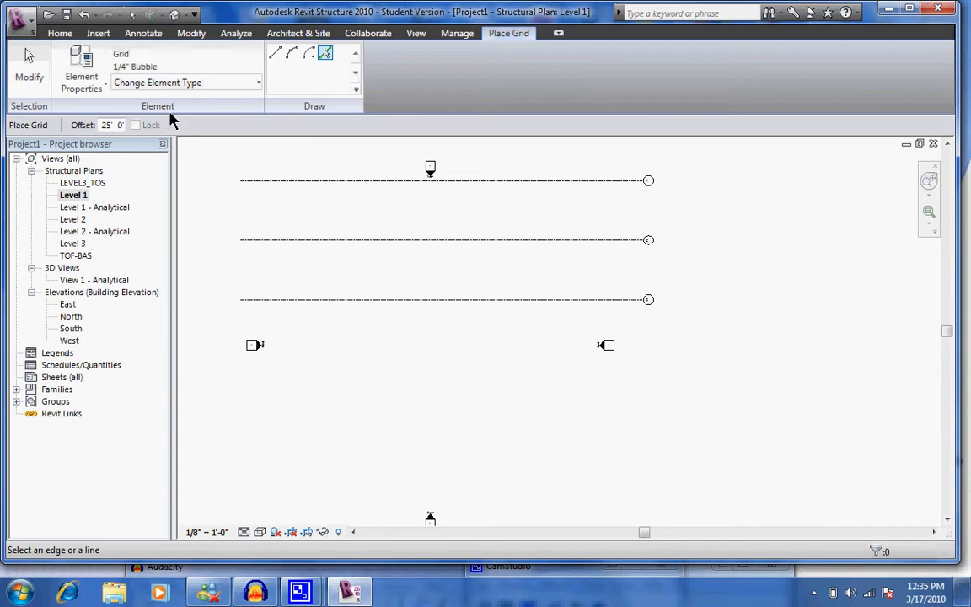
Draw a vertical grid line with a 25' offset across the three horizontal grid lines near their left ends, and end grid placement.
{"action": "left_click", "coordinate": [274, 54]}
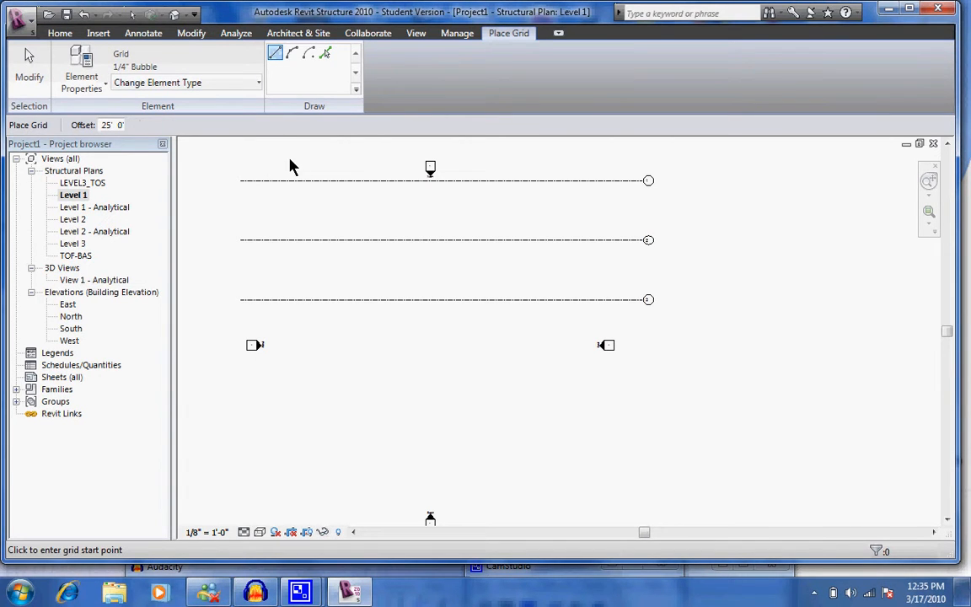
{"action": "left_click", "coordinate": [260, 166]}
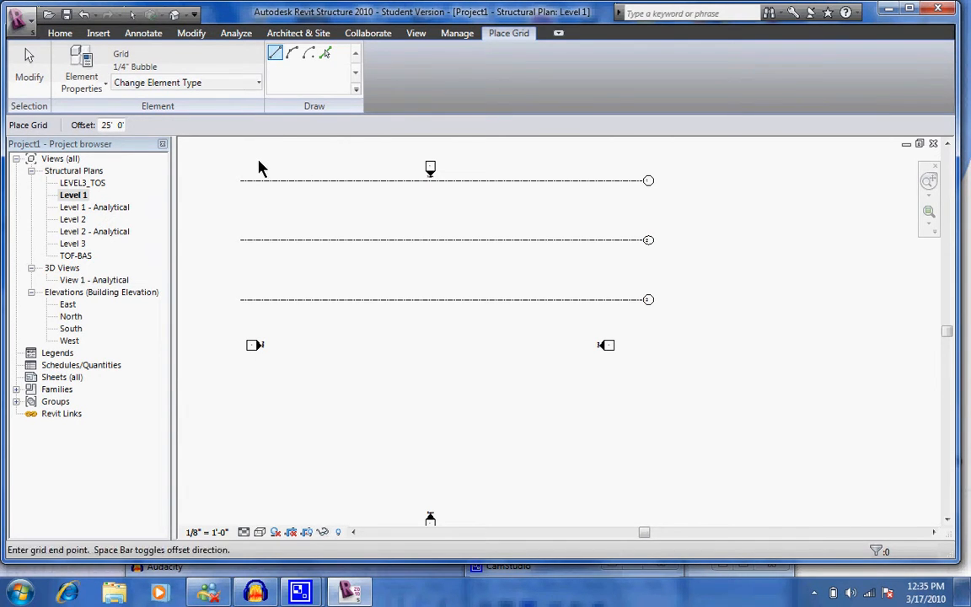
{"action": "left_click", "coordinate": [263, 345]}
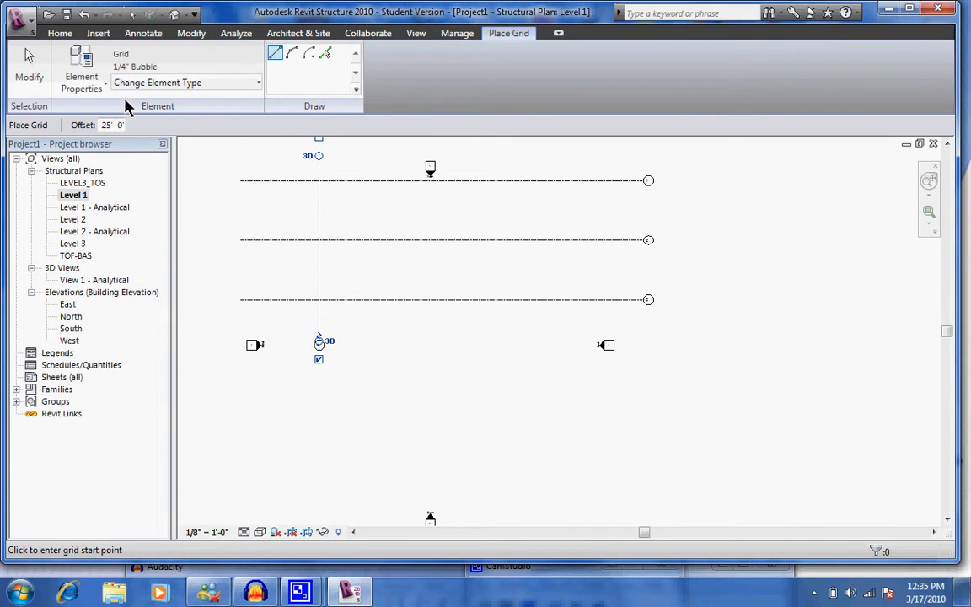
{"action": "left_click", "coordinate": [32, 76]}
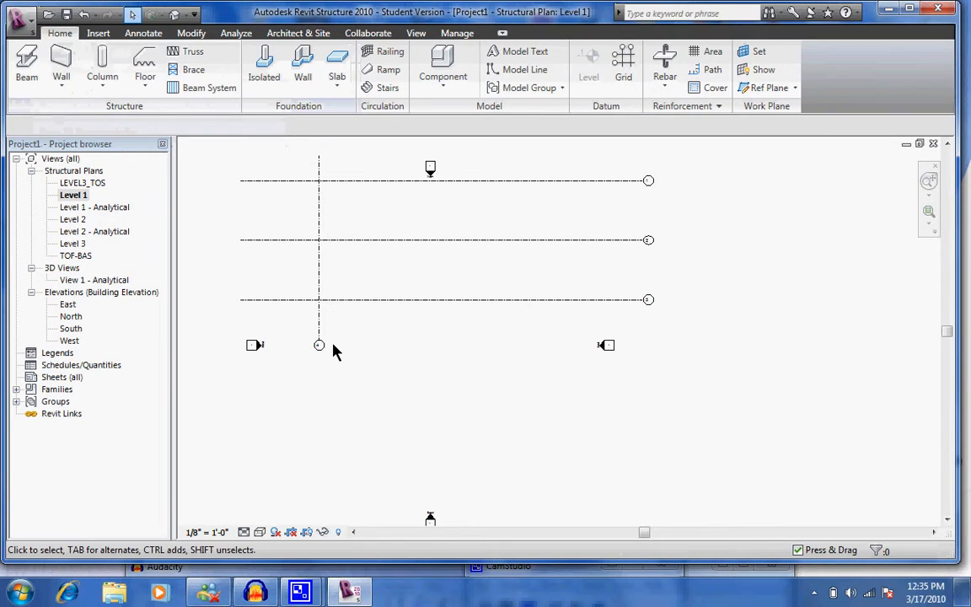
Rename the vertical grid line to A in its instance properties.
{"action": "left_click", "coordinate": [324, 348]}
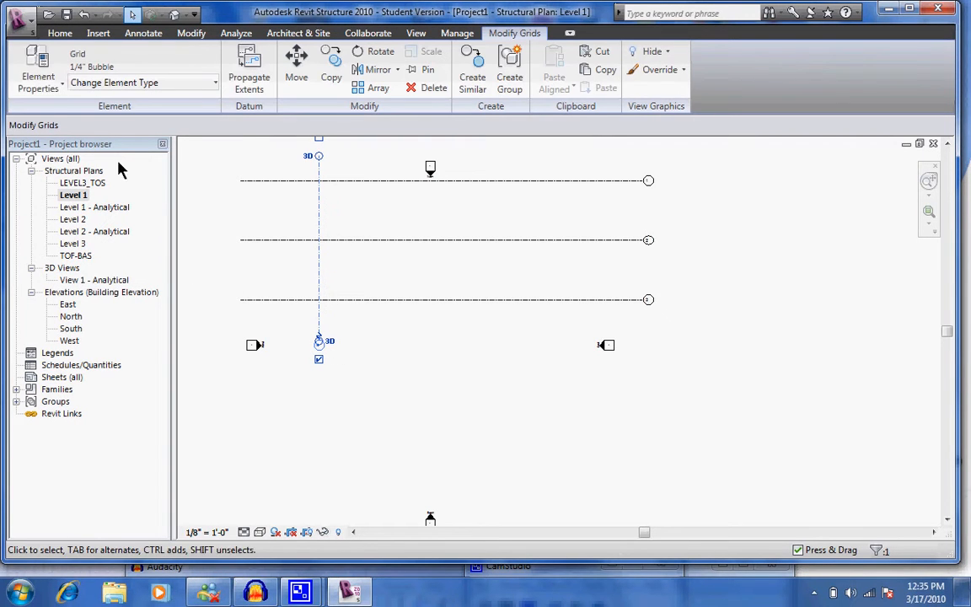
{"action": "left_click", "coordinate": [38, 76]}
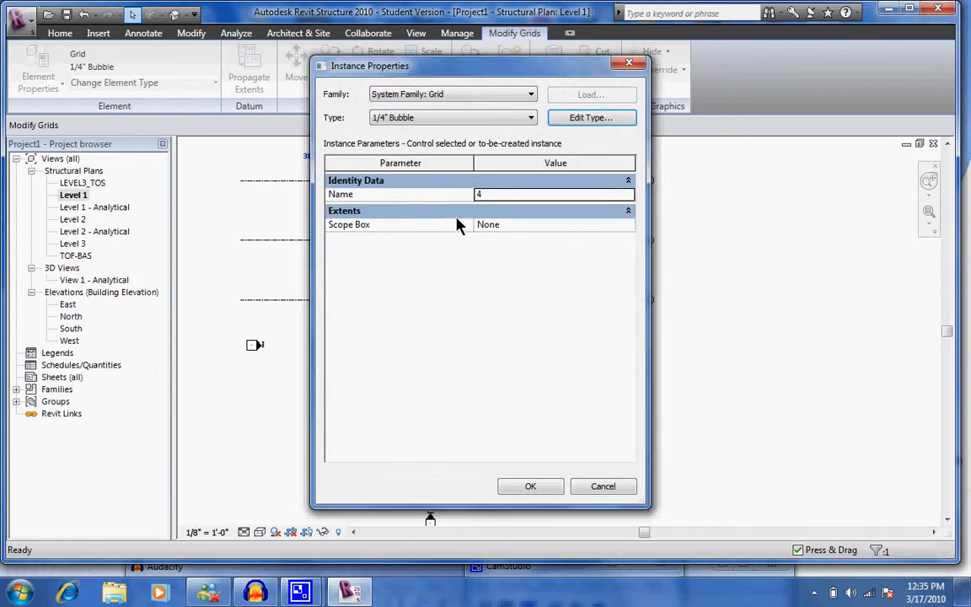
{"action": "left_click", "coordinate": [489, 197]}
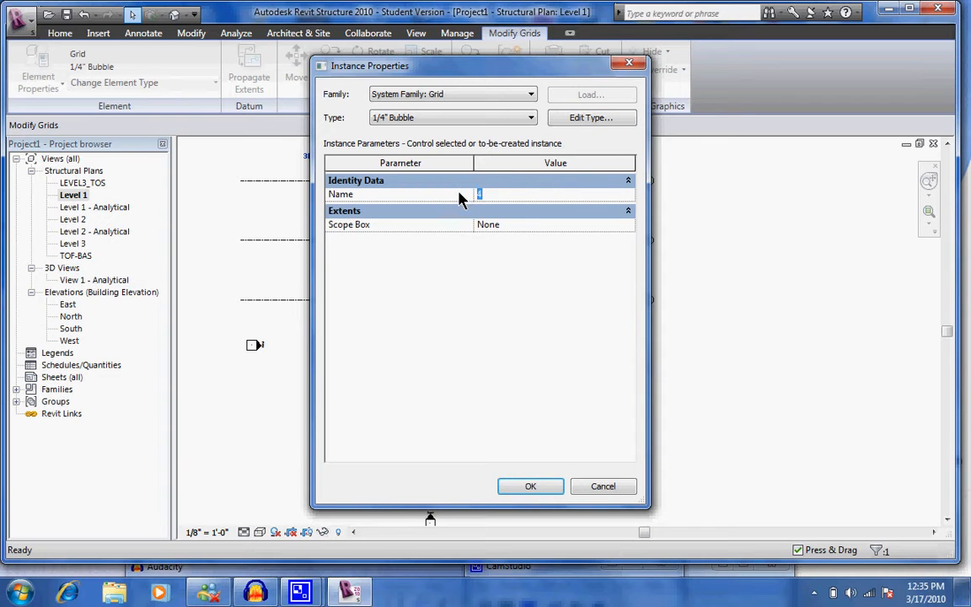
{"action": "type", "text": "A"}
{"action": "left_click", "coordinate": [533, 487]}
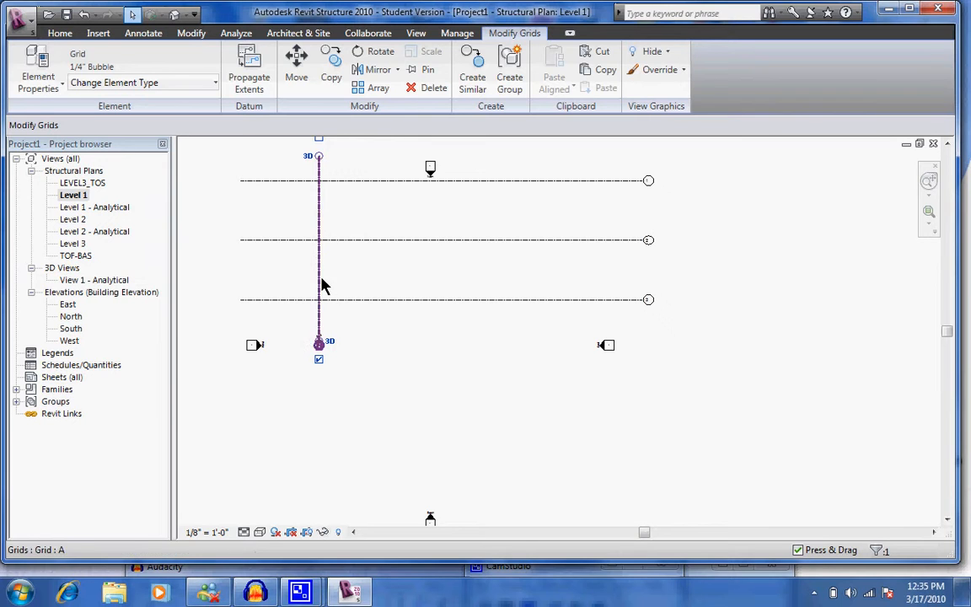
Add three parallel vertical grid lines to the right of grid line A at 25' offsets using Pick Lines, and end grid placement.
{"action": "left_click", "coordinate": [60, 32]}
{"action": "left_click", "coordinate": [624, 63]}
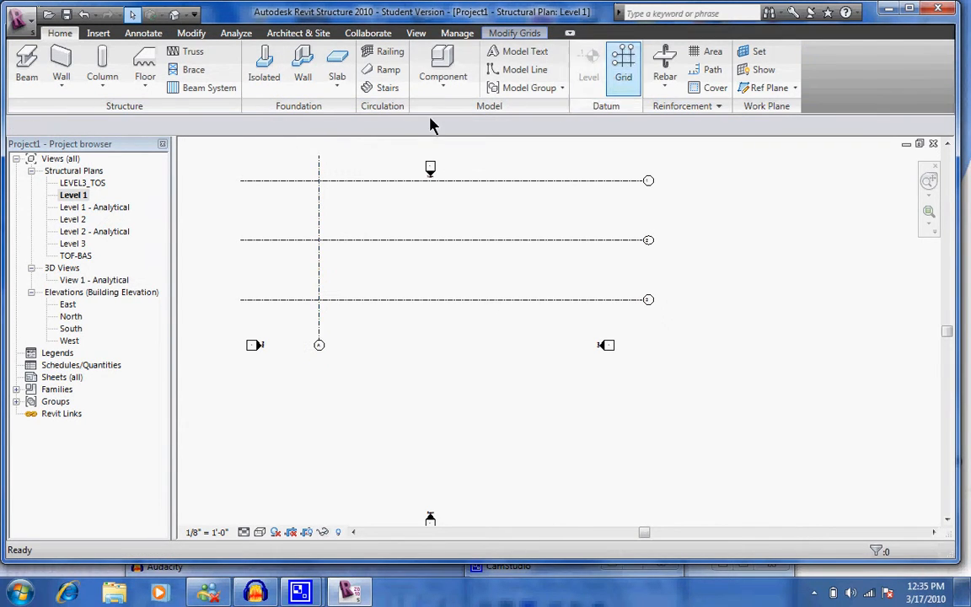
{"action": "left_click", "coordinate": [325, 54]}
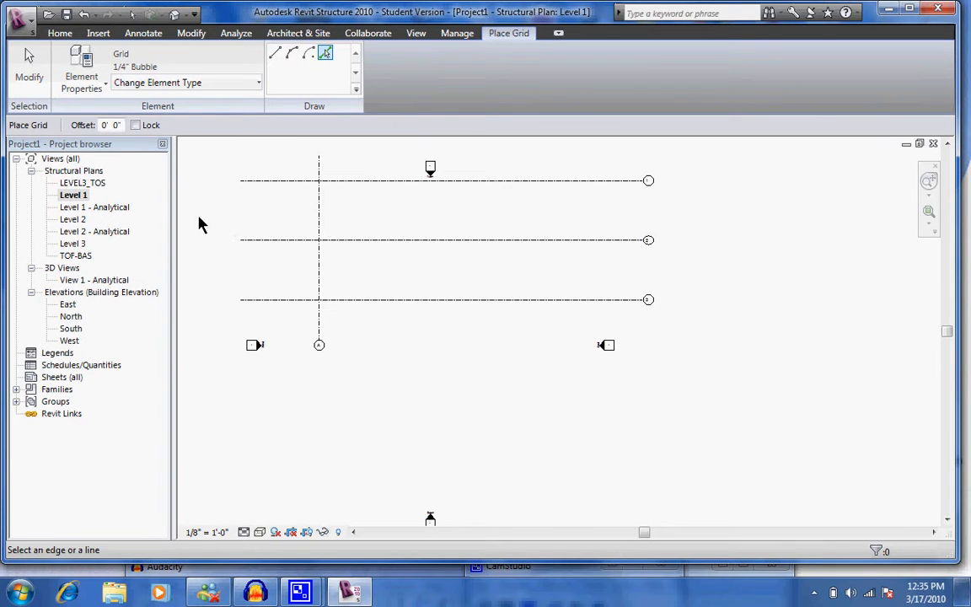
{"action": "left_click_drag", "start_coordinate": [104, 122], "coordinate": [97, 125]}
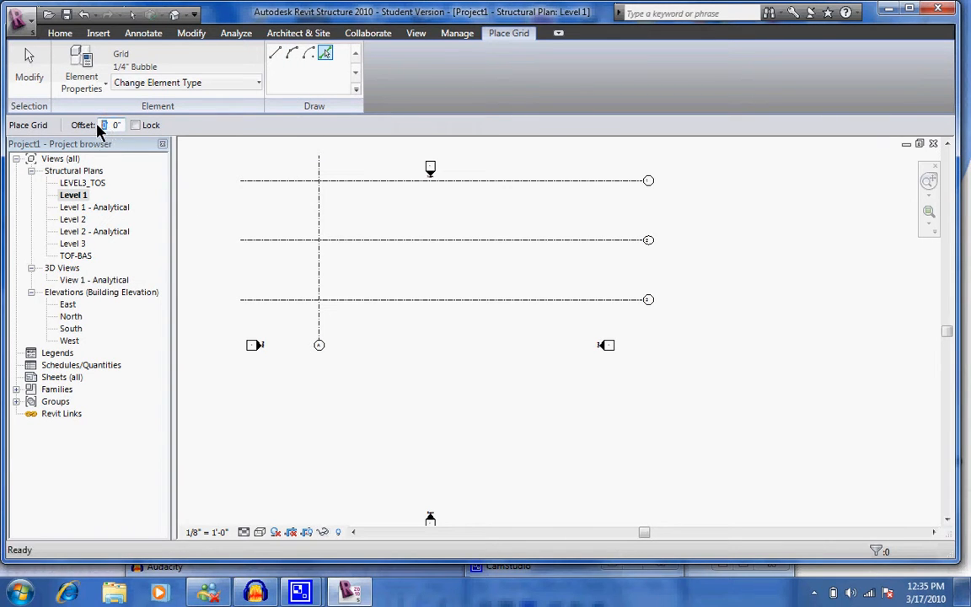
{"action": "type", "text": "25"}
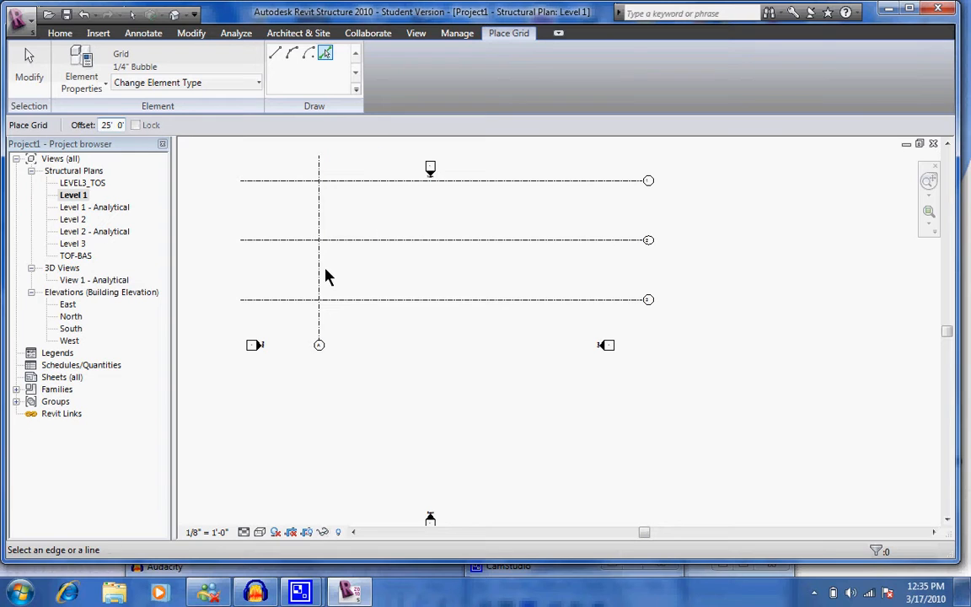
{"action": "left_click", "coordinate": [320, 276]}
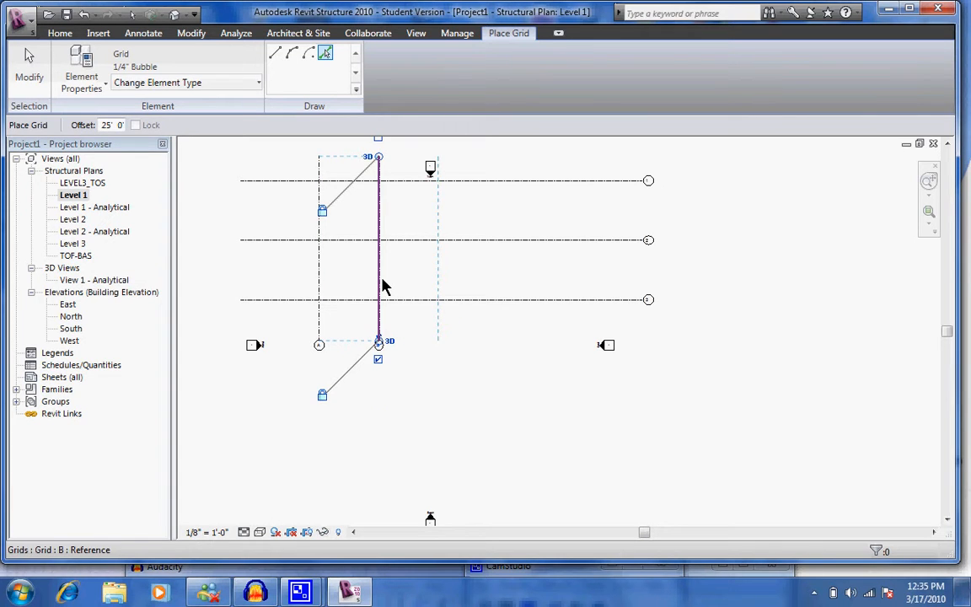
{"action": "left_click", "coordinate": [382, 281]}
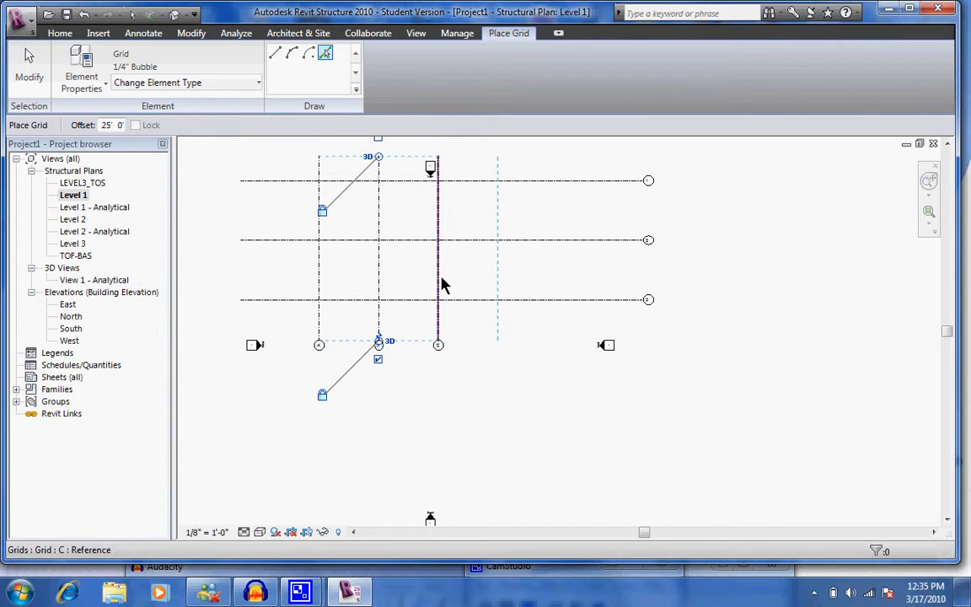
{"action": "left_click", "coordinate": [439, 292]}
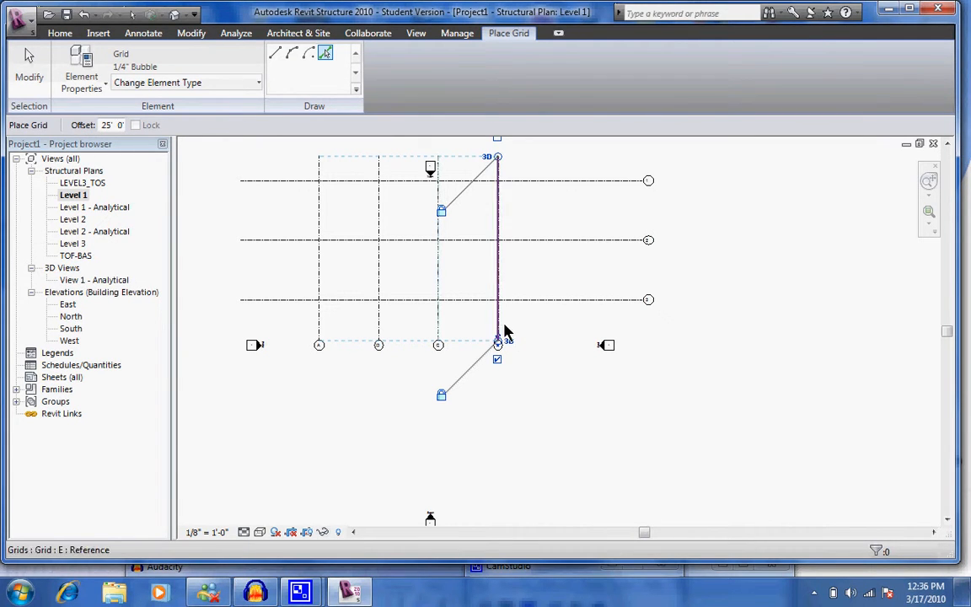
{"action": "key", "text": "Escape"}
{"action": "key", "text": "Escape"}
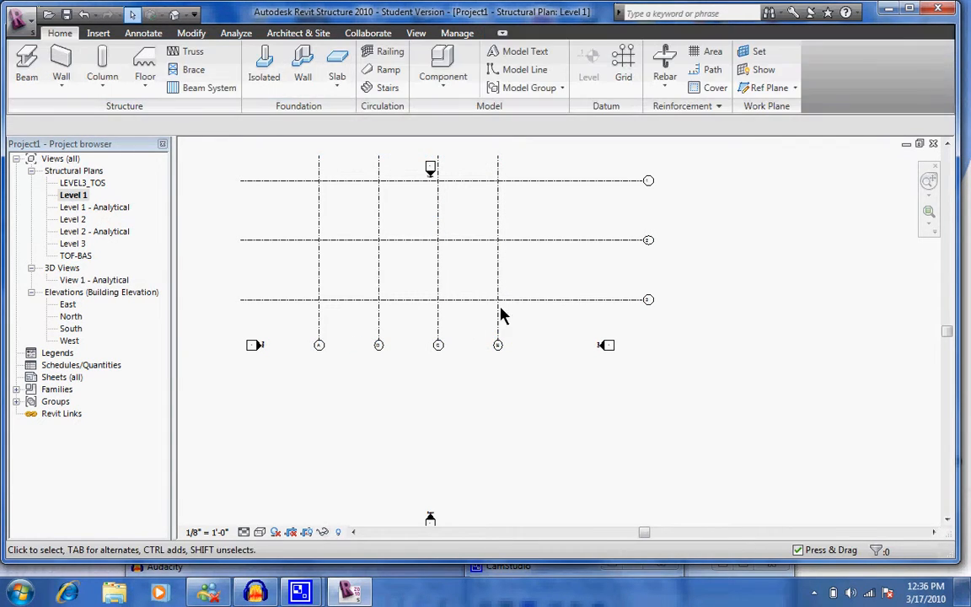
Examine the grid lines and levels in the South and East elevation views.
{"action": "left_click", "coordinate": [72, 318]}
{"action": "left_click", "coordinate": [76, 332]}
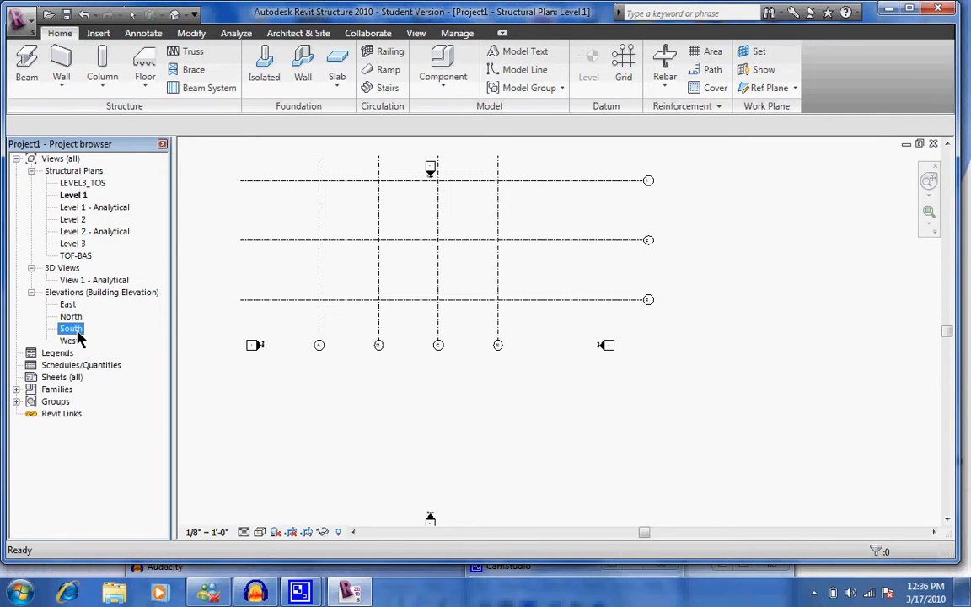
{"action": "double_click", "coordinate": [76, 332]}
{"action": "scroll", "coordinate": [347, 320], "scroll_direction": "down", "scroll_amount": 5}
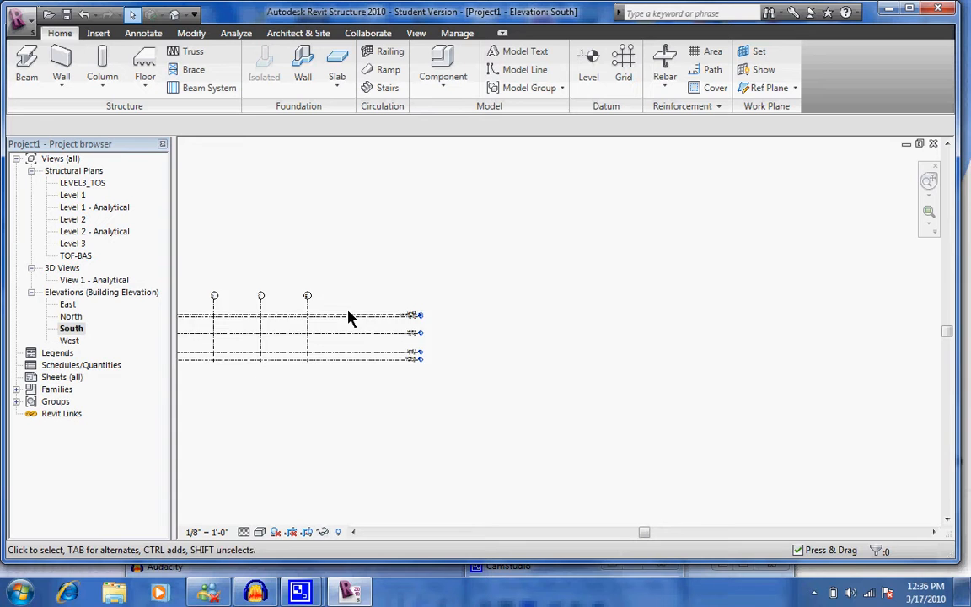
{"action": "scroll", "coordinate": [337, 324], "scroll_direction": "down", "scroll_amount": 3}
{"action": "scroll", "coordinate": [245, 316], "scroll_direction": "up", "scroll_amount": 6}
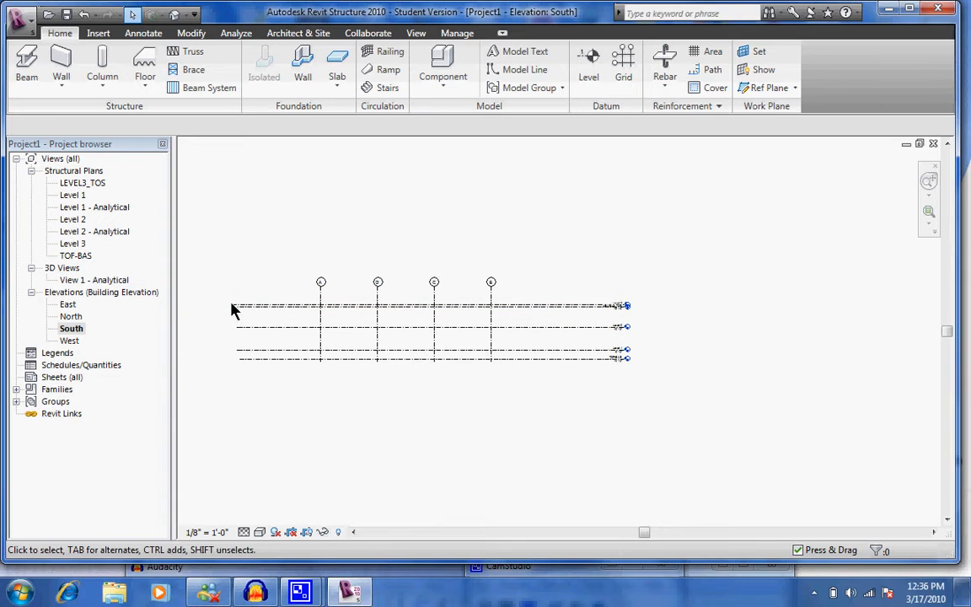
{"action": "double_click", "coordinate": [69, 305]}
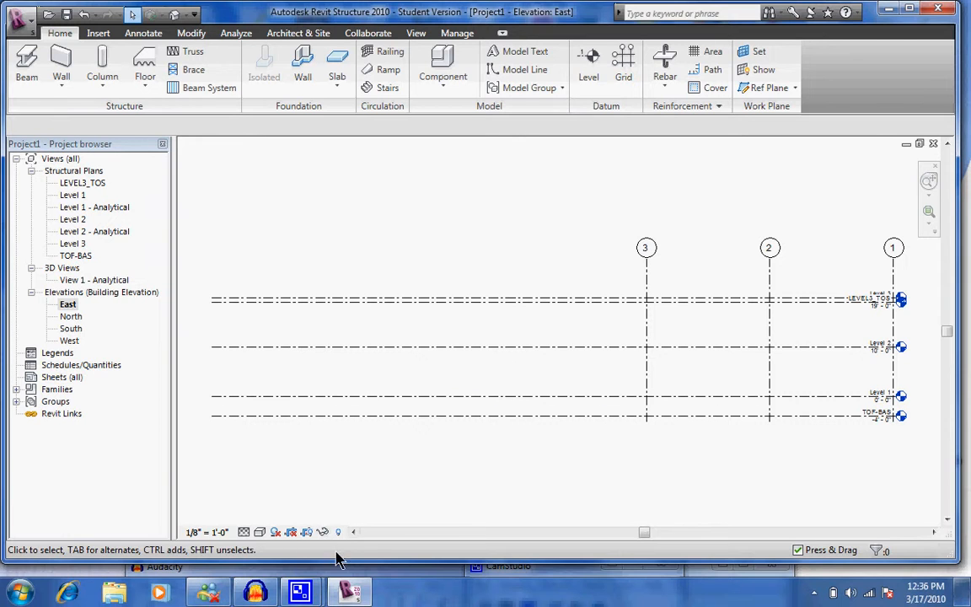
{"action": "mouse_move", "coordinate": [310, 596]}
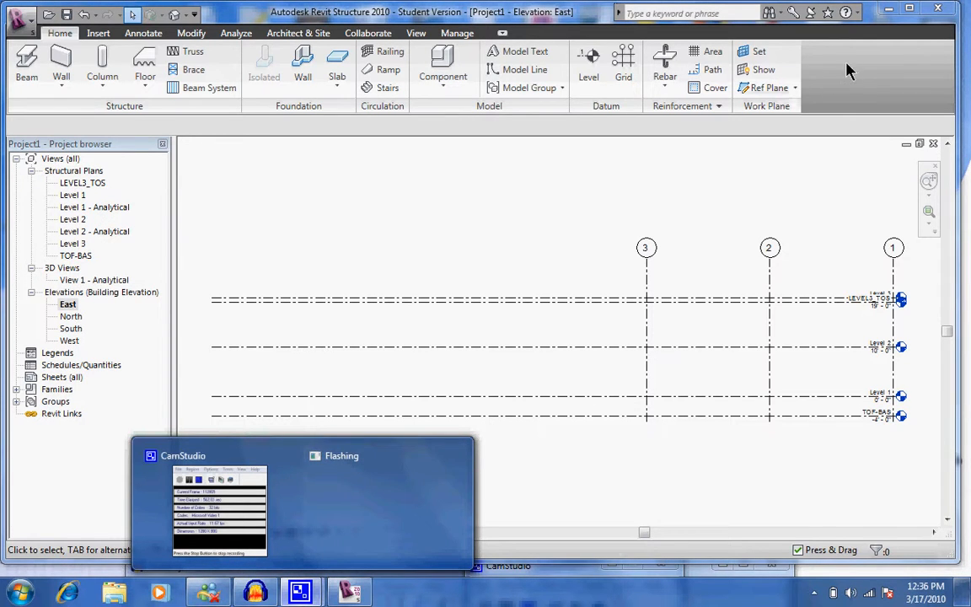
{"action": "left_click", "coordinate": [889, 9]}
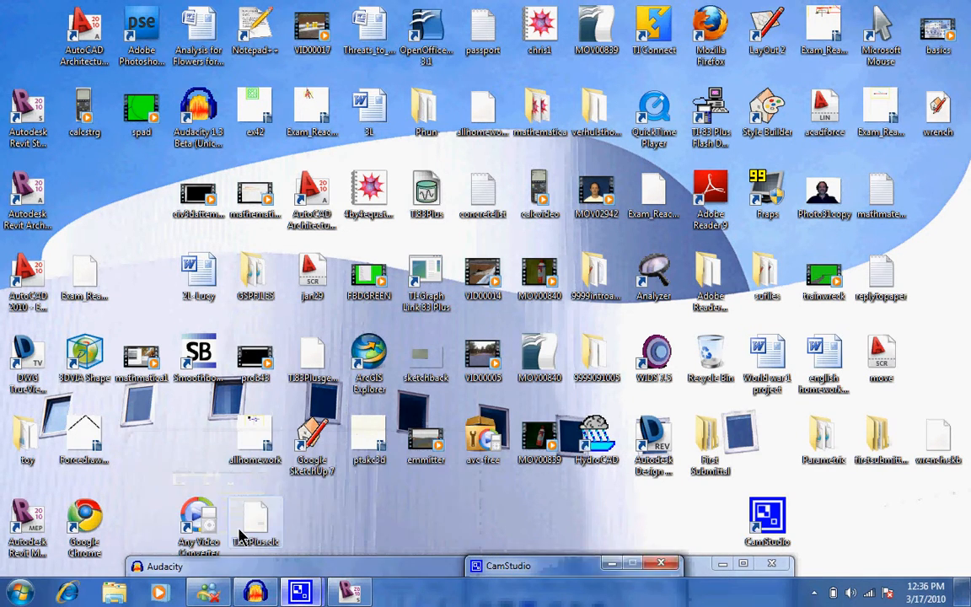
{"action": "left_click", "coordinate": [532, 565]}
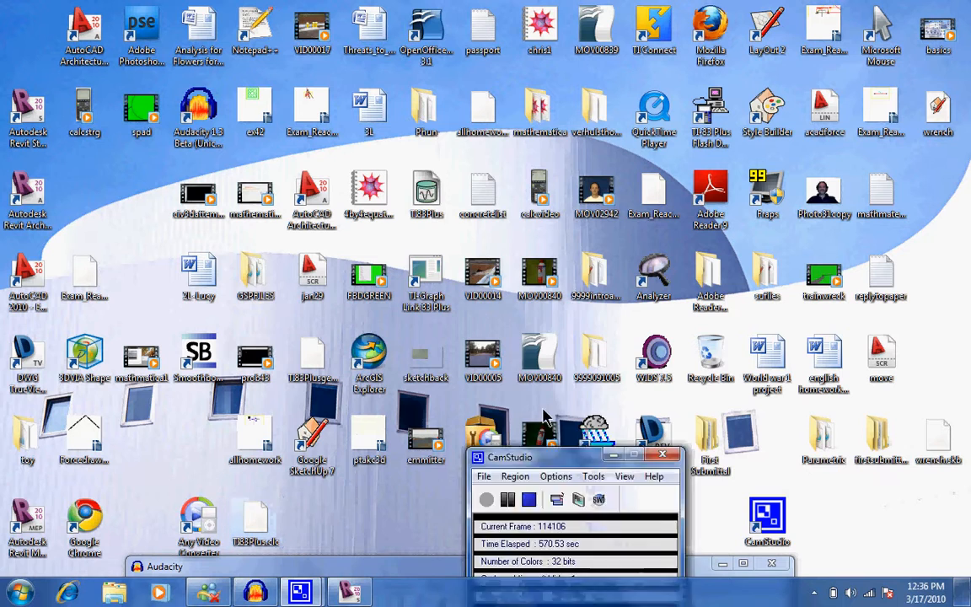
{"action": "left_click_drag", "start_coordinate": [555, 460], "coordinate": [490, 164]}
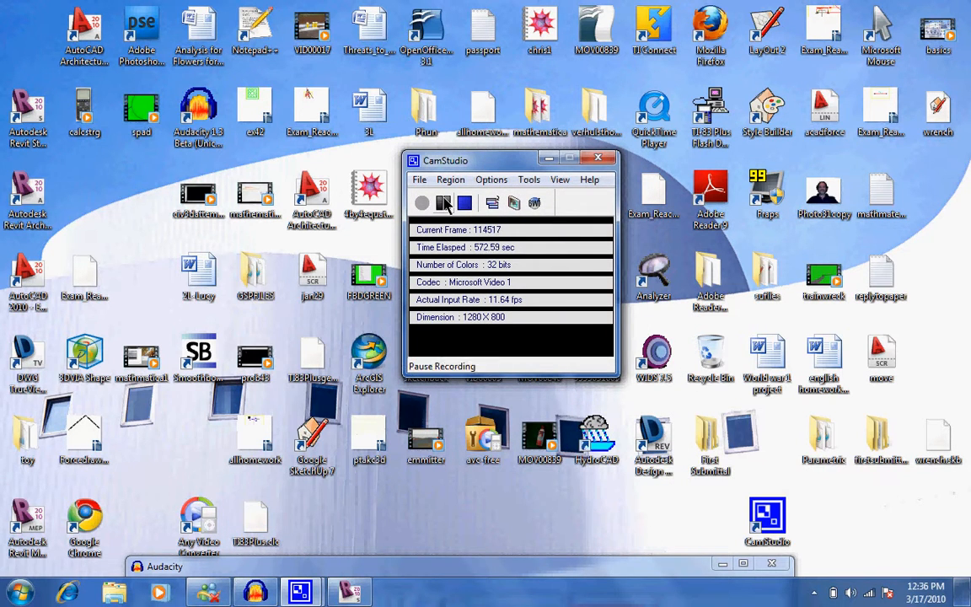